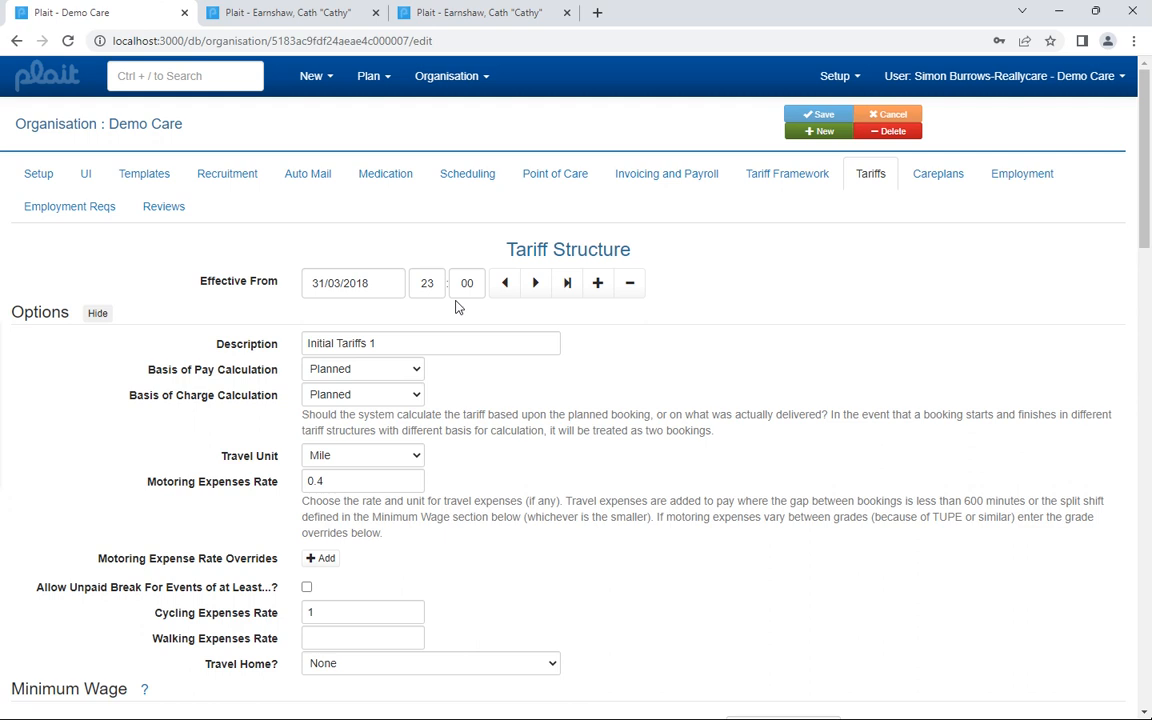
Step: In the plaitapp.org client calendar, open Thursday 09/03's 15:15 care event for editing with the tabbed screen
left_click(345, 20)
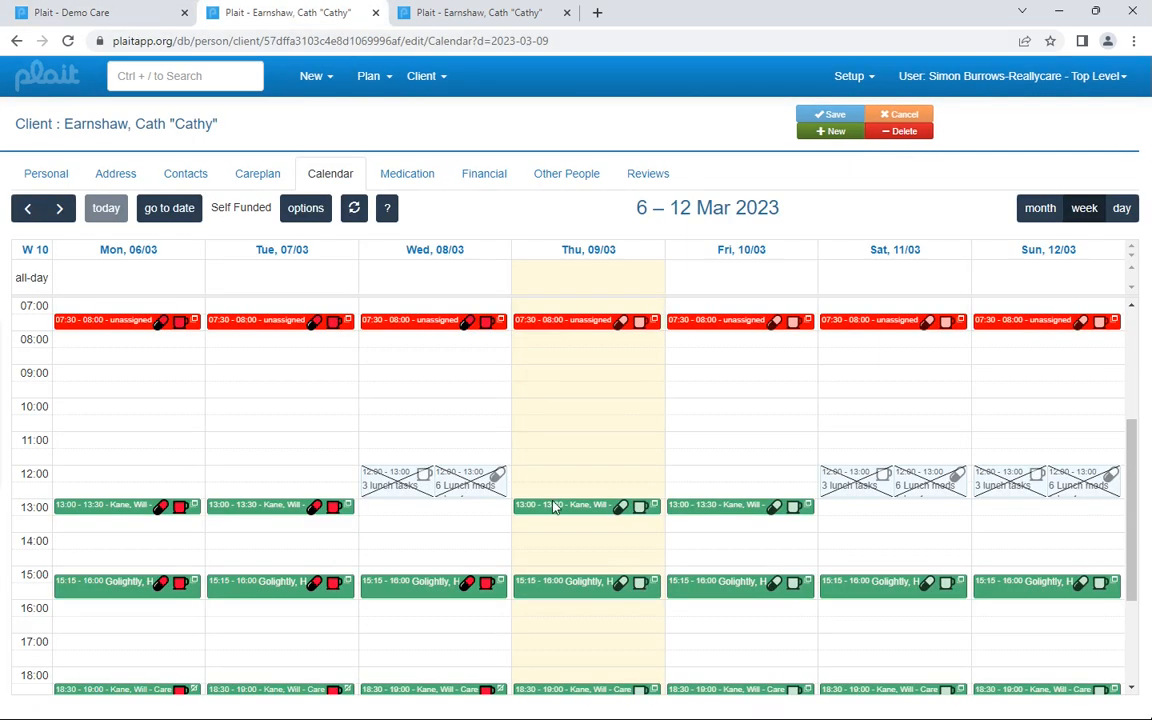
left_click(584, 590)
left_click(631, 541)
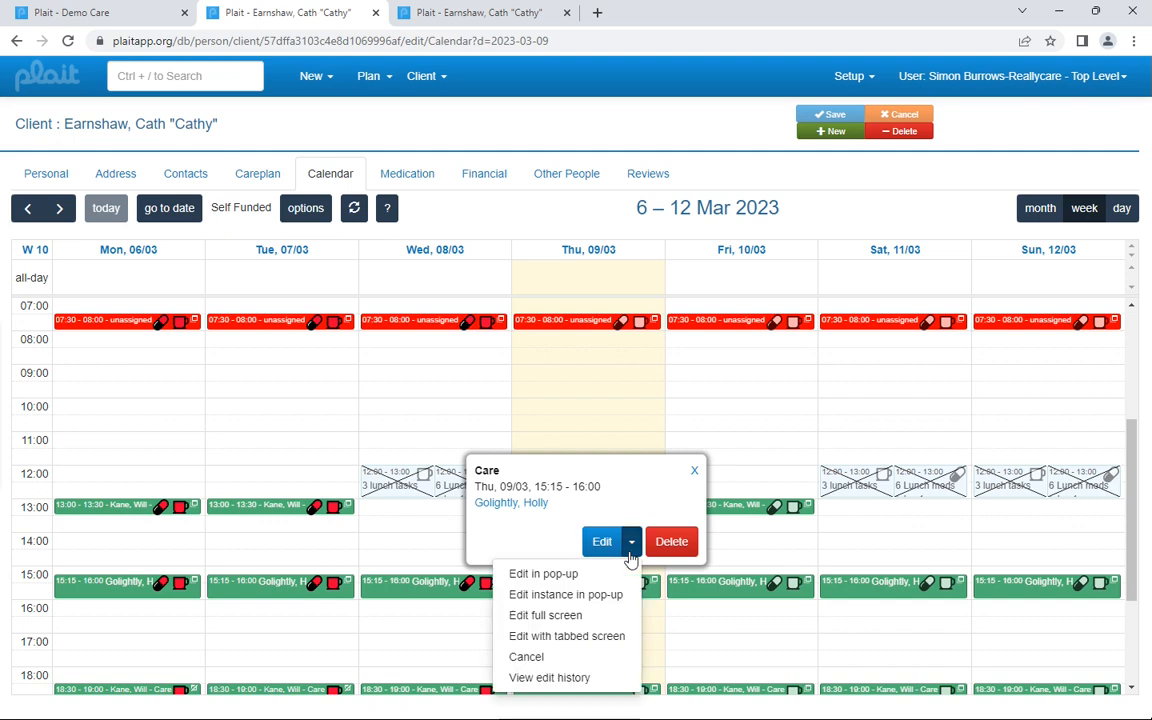
left_click(599, 638)
Step: Review the event's client charge and care worker details, including the breakdown of the care worker's cost
left_click(128, 176)
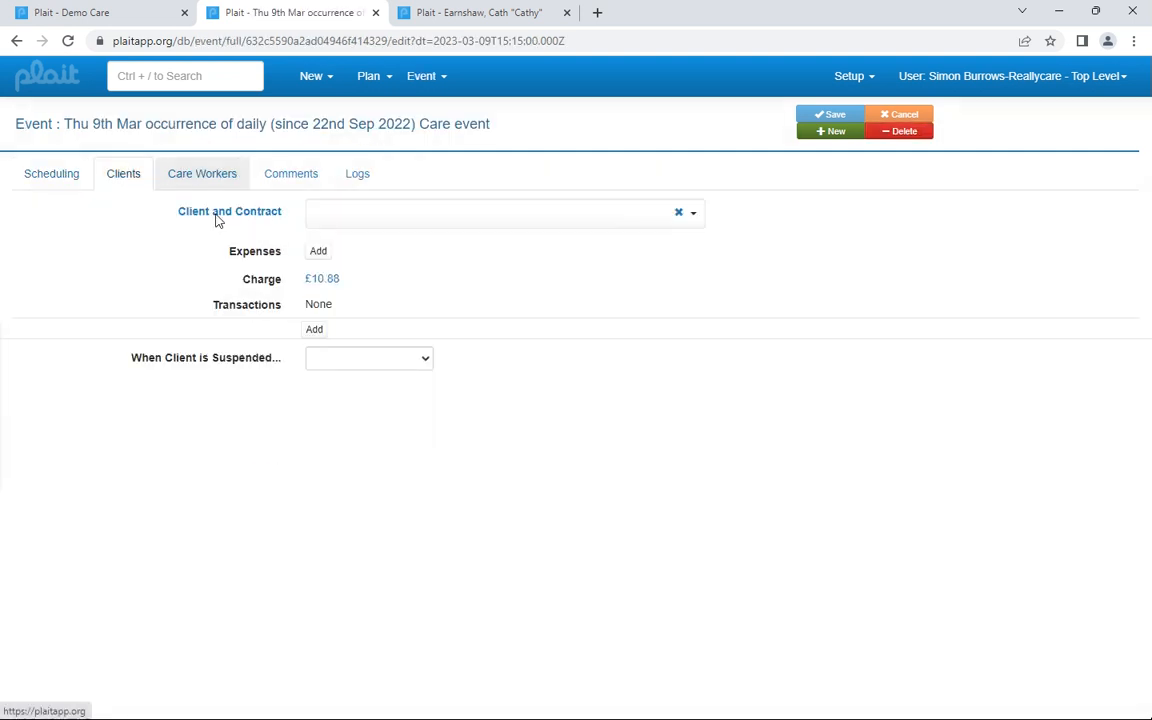
left_click(221, 180)
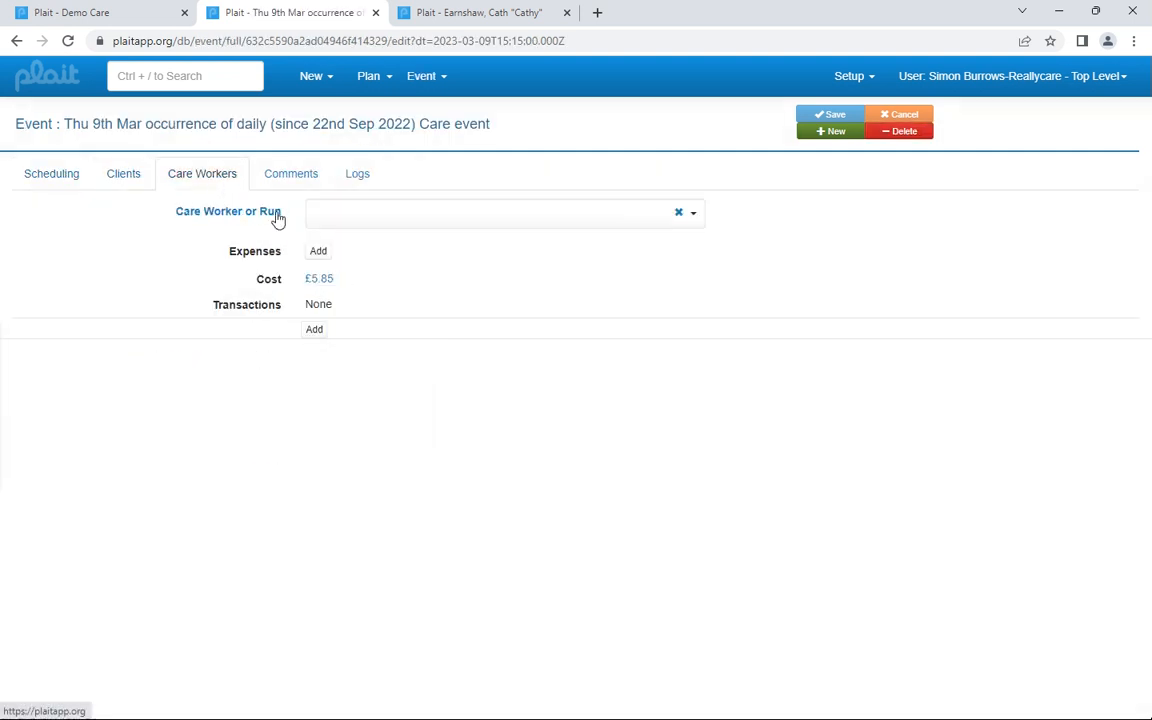
left_click(327, 290)
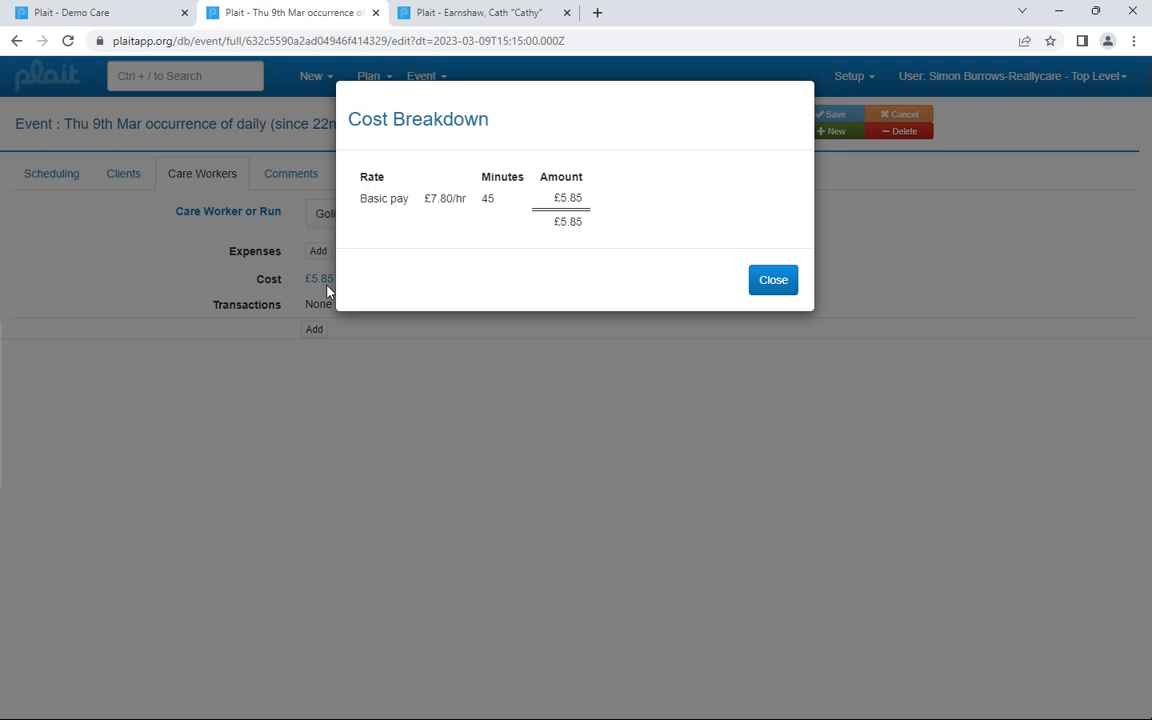
left_click(772, 281)
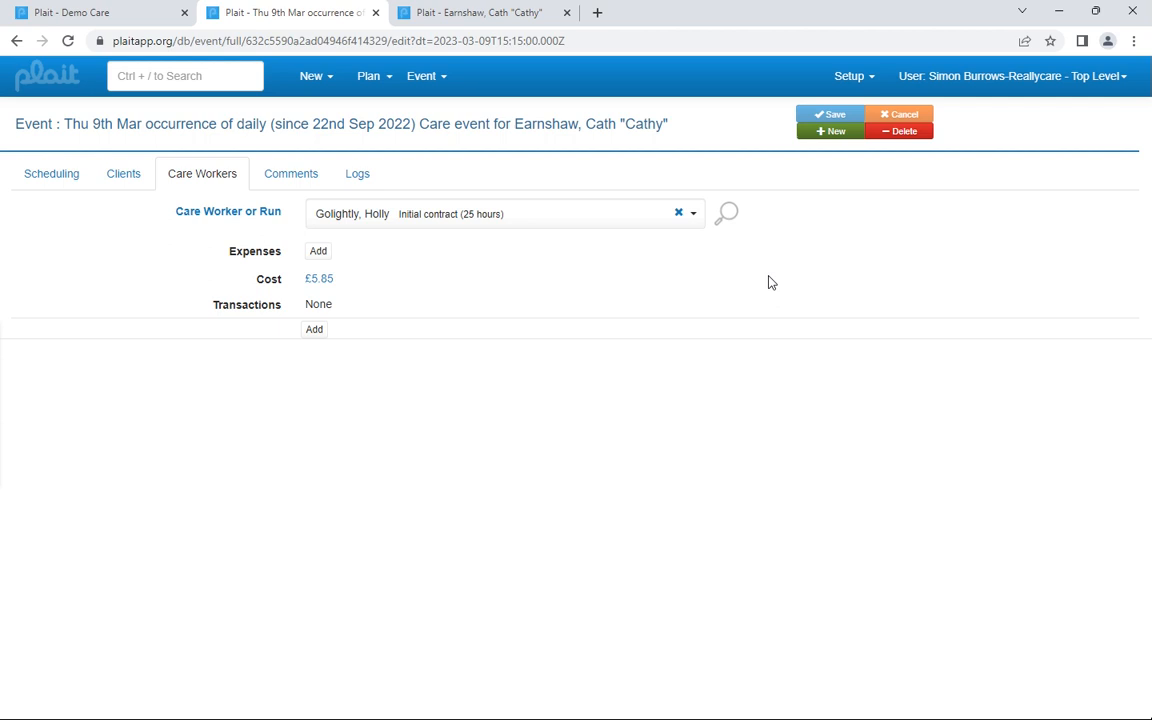
Step: Check the event cost and charge override options in Demo Care's invoicing and payroll settings
left_click(77, 14)
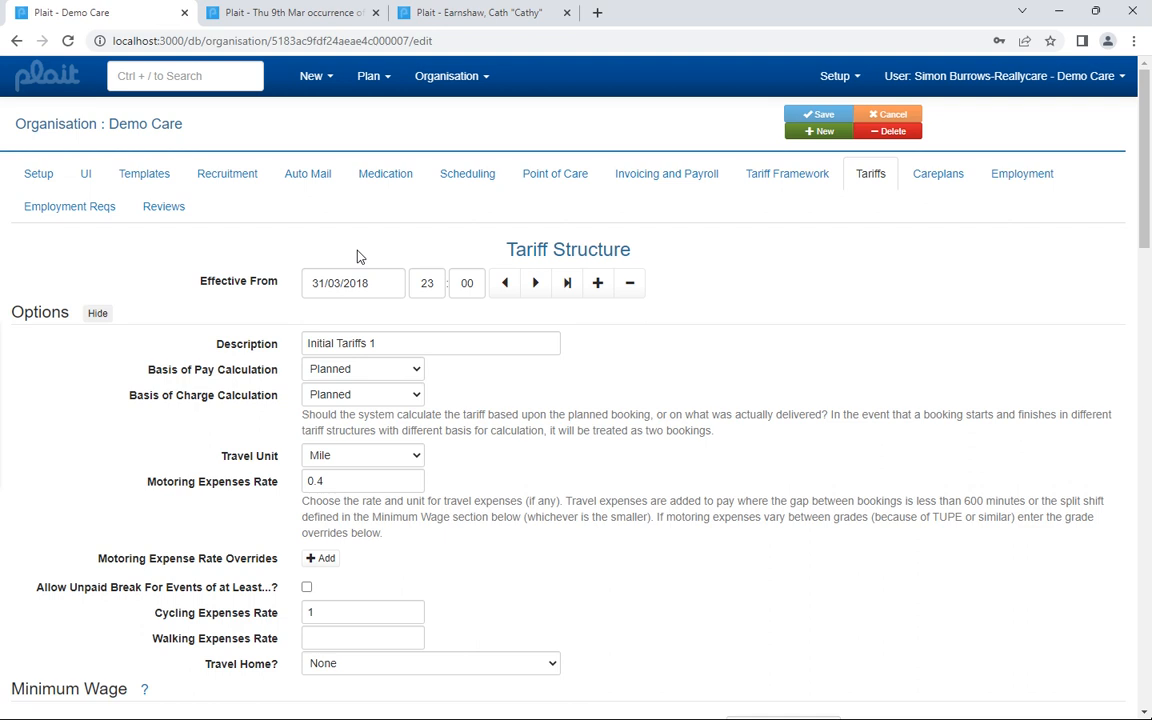
left_click(640, 187)
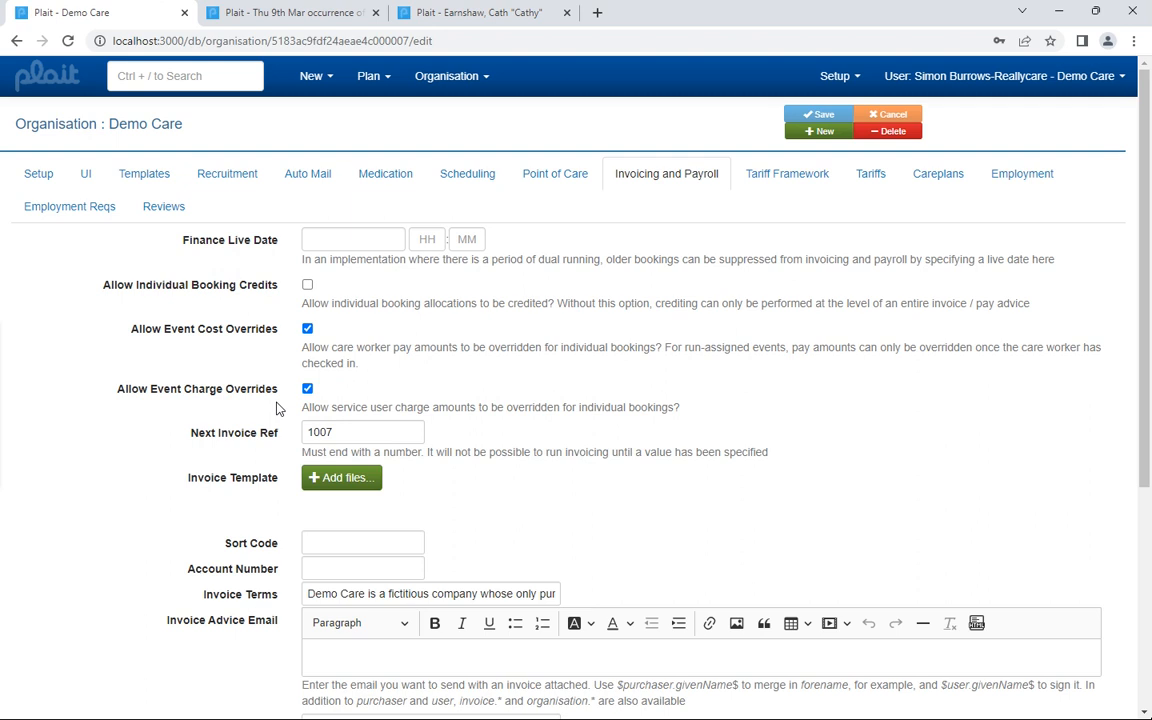
Step: In the Demo Care service user calendar, open Thursday 09/03's 15:15 care event for editing with the tabbed screen
left_click(445, 13)
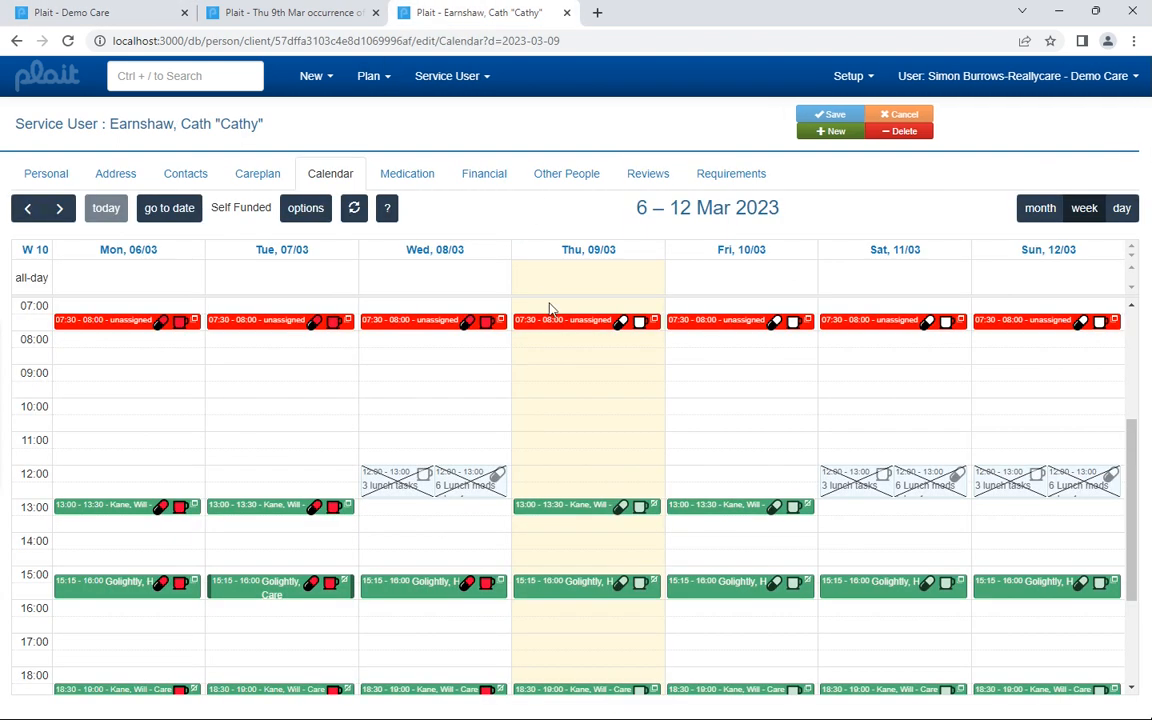
left_click(572, 582)
left_click(631, 541)
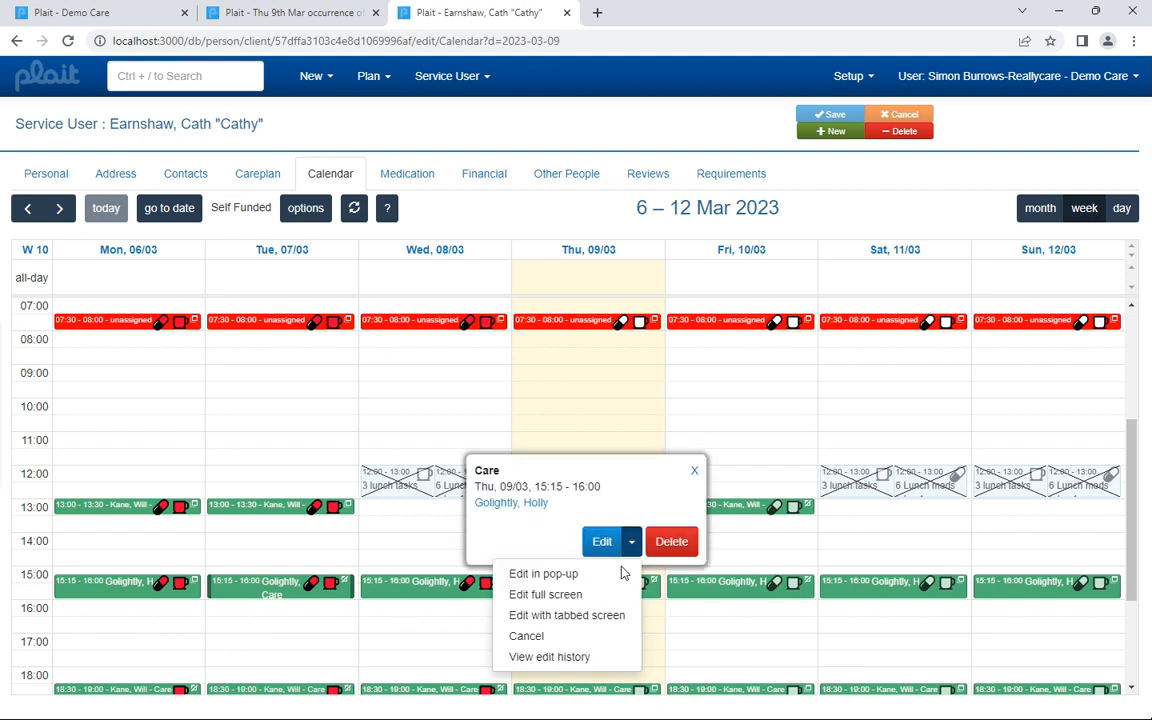
left_click(611, 616)
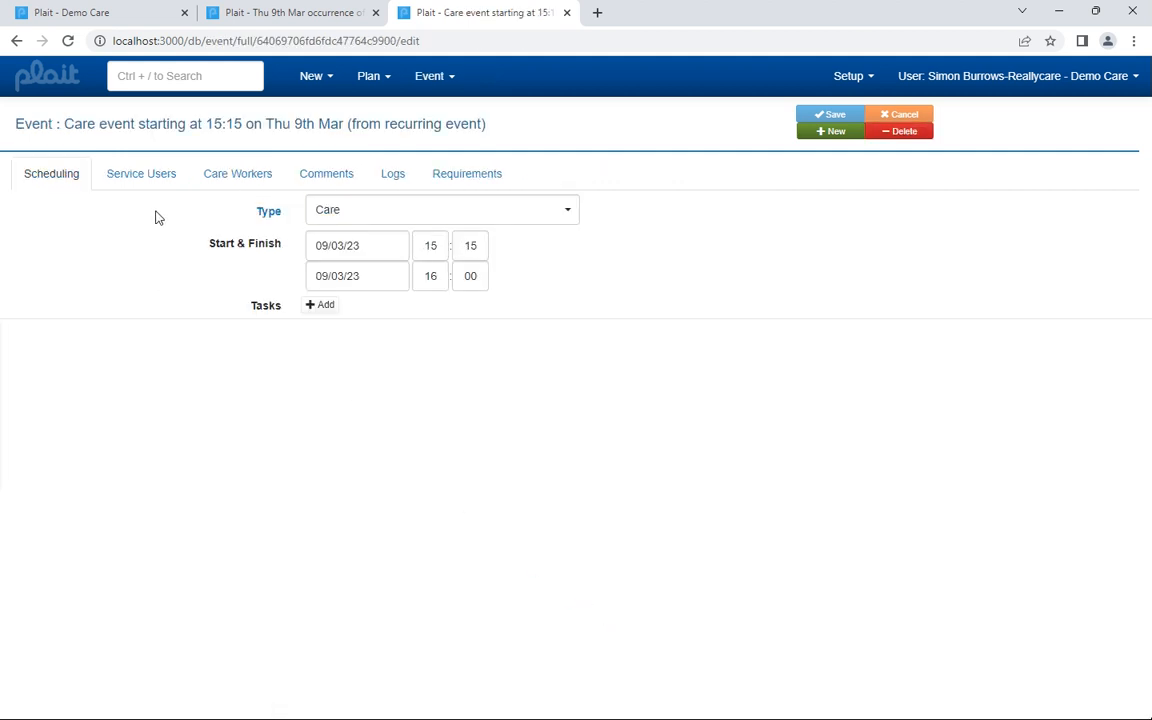
Step: Examine the editable charge for the service user and the editable cost for the care worker on this event
left_click(170, 177)
left_click(333, 278)
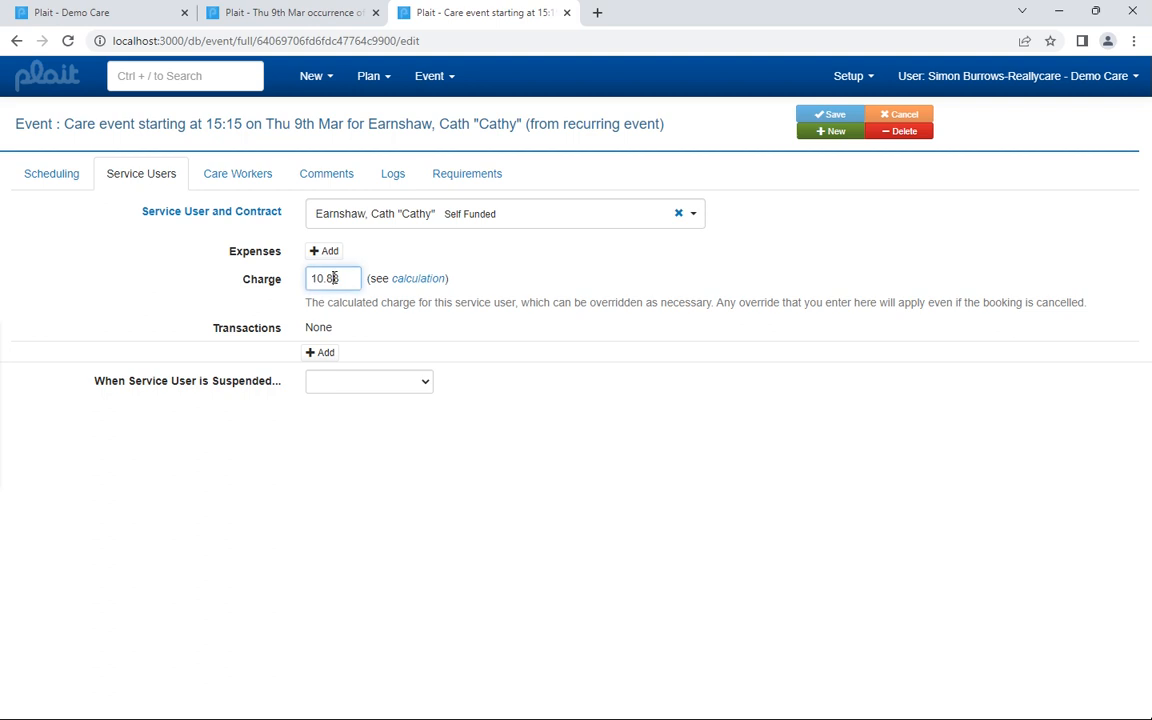
left_click(229, 172)
left_click(340, 278)
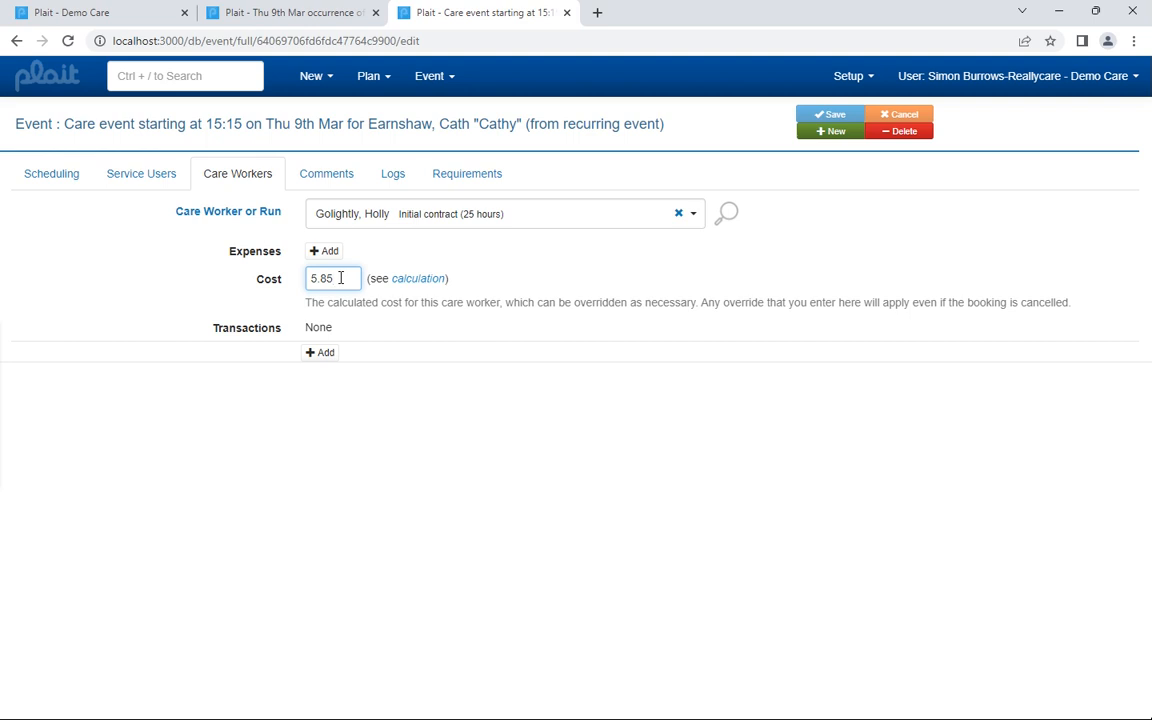
Step: Set the event's finish time to 16:30 and check the recalculated service user charge and care worker cost
left_click(51, 173)
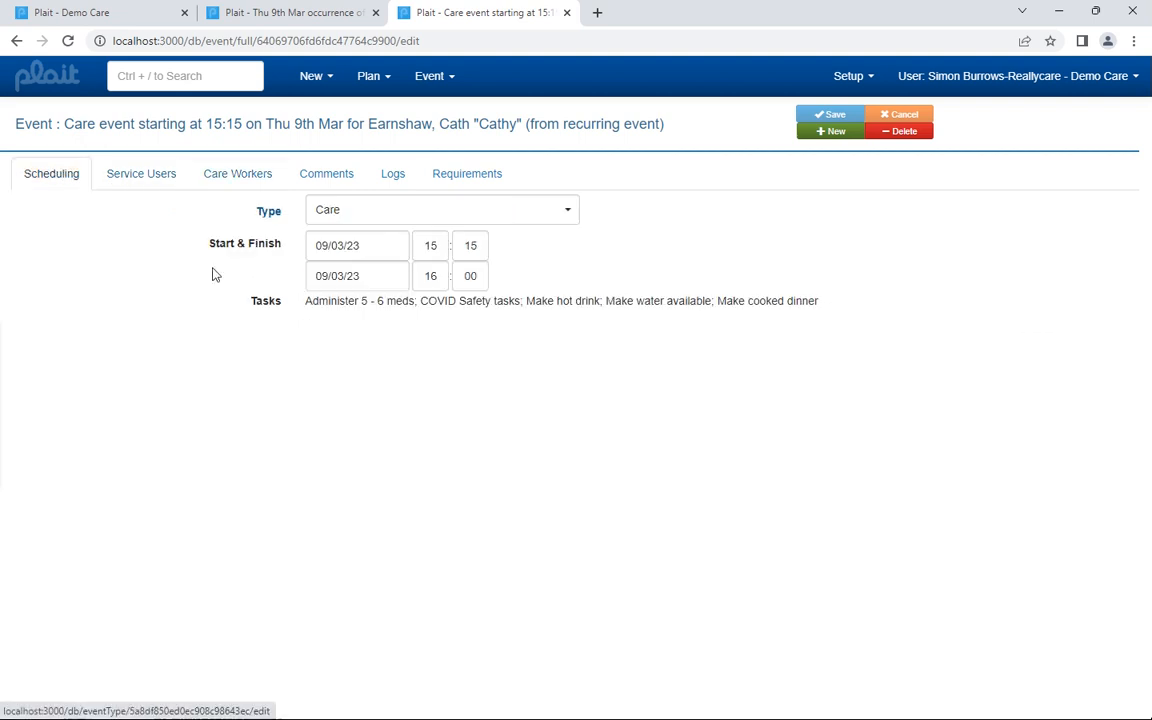
left_click(488, 279)
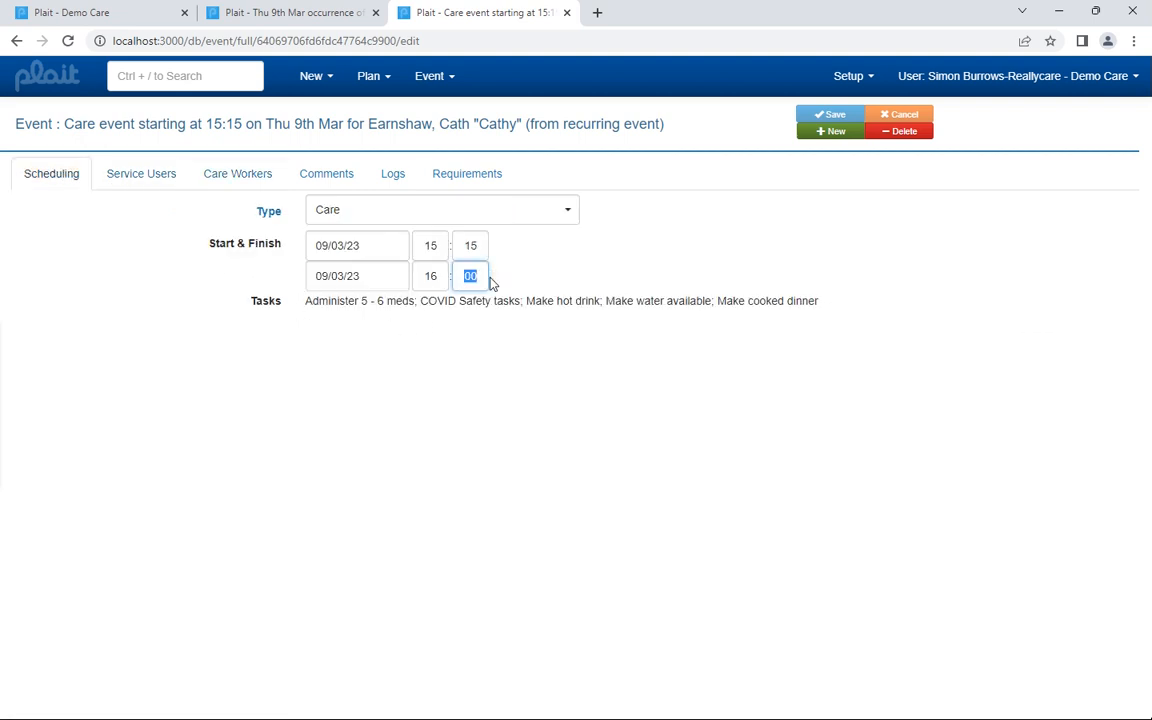
type("30")
left_click(108, 178)
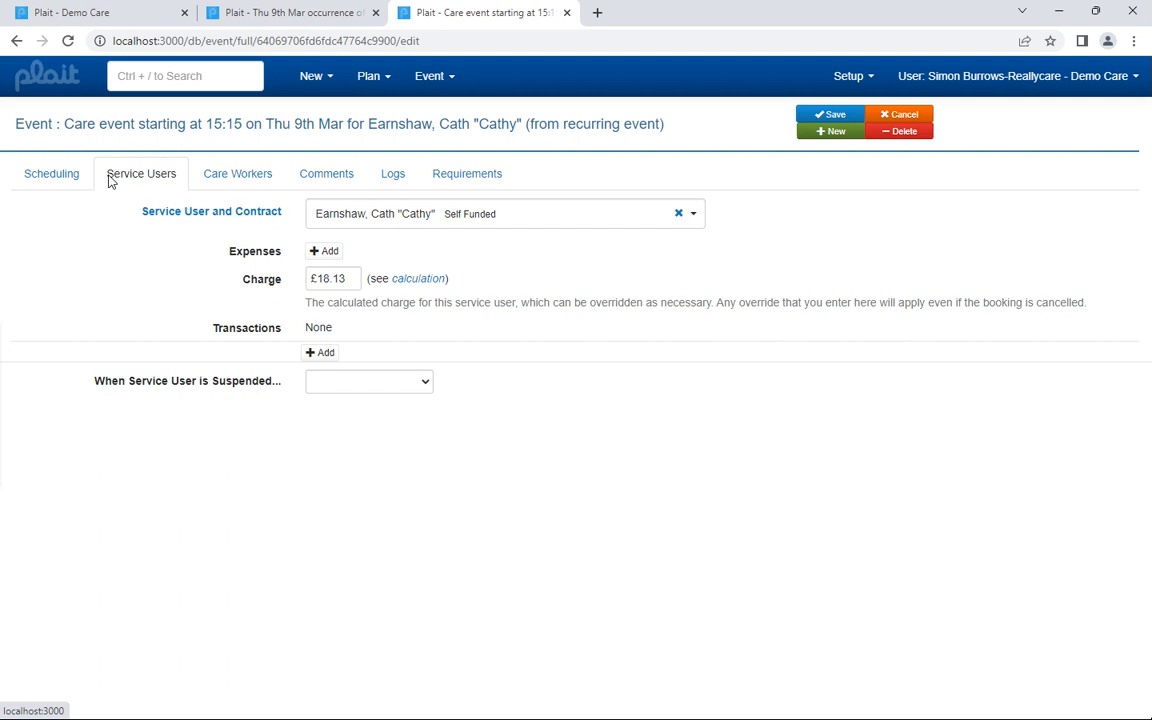
left_click(229, 183)
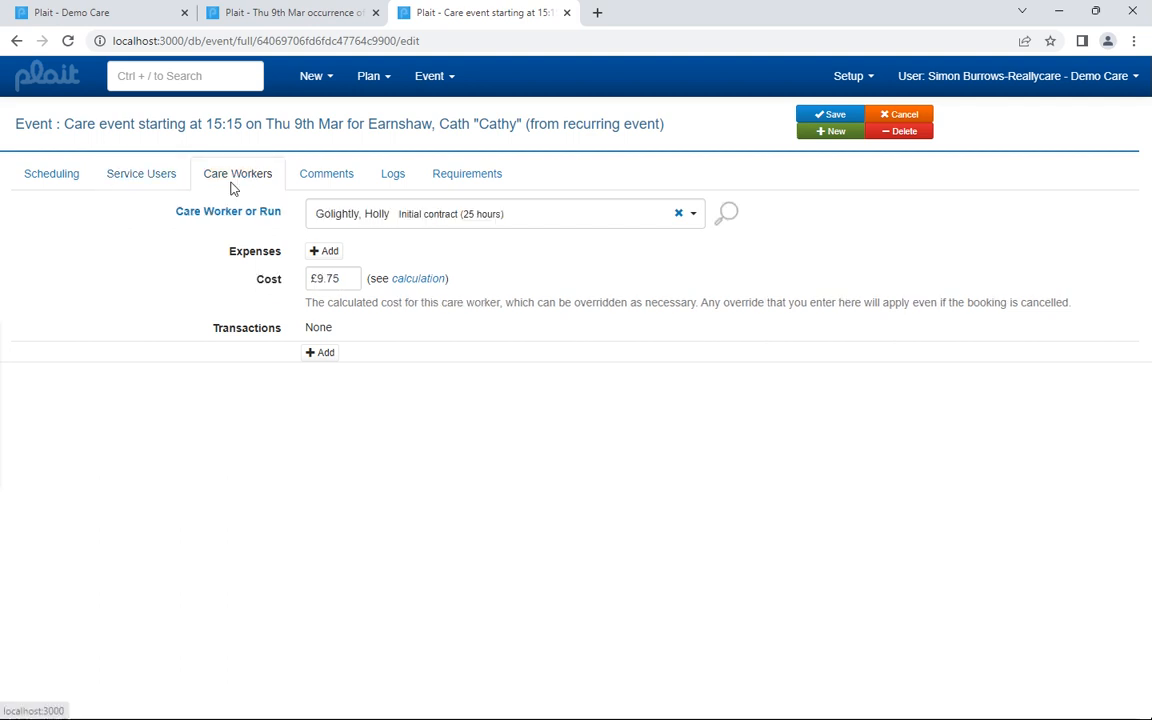
Step: Override the care worker's cost with £10.00 and clear the override to return to the calculated value
left_click(345, 280)
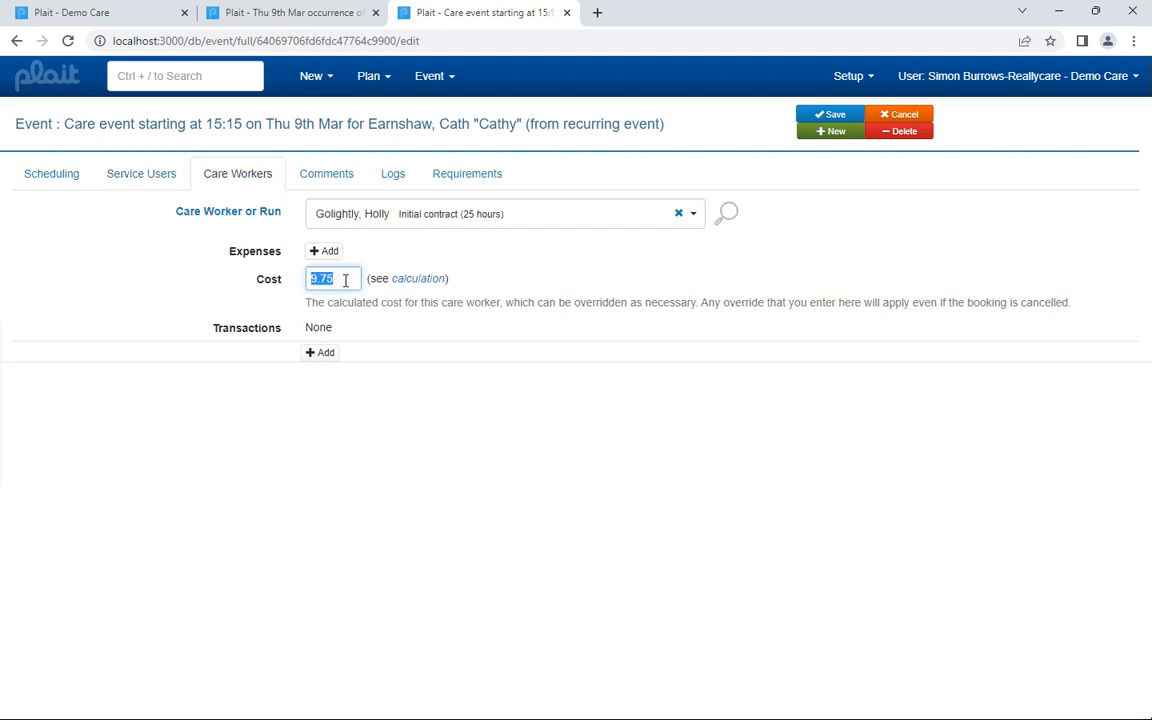
type("10")
key("Tab")
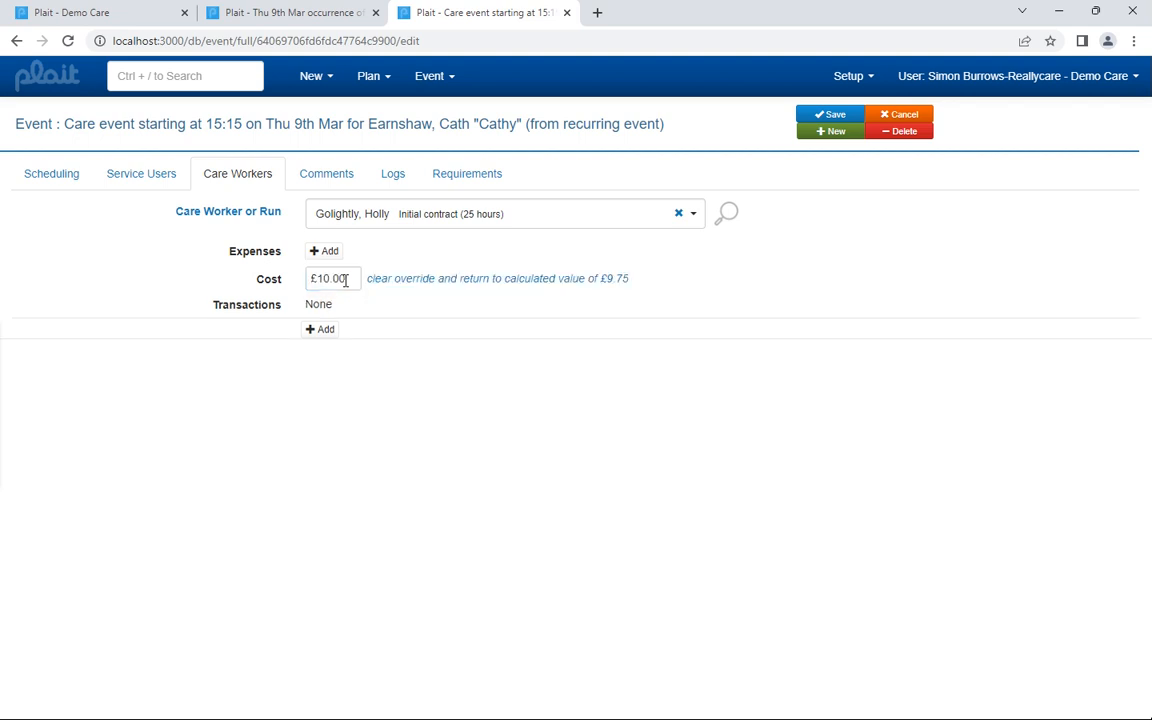
left_click(486, 286)
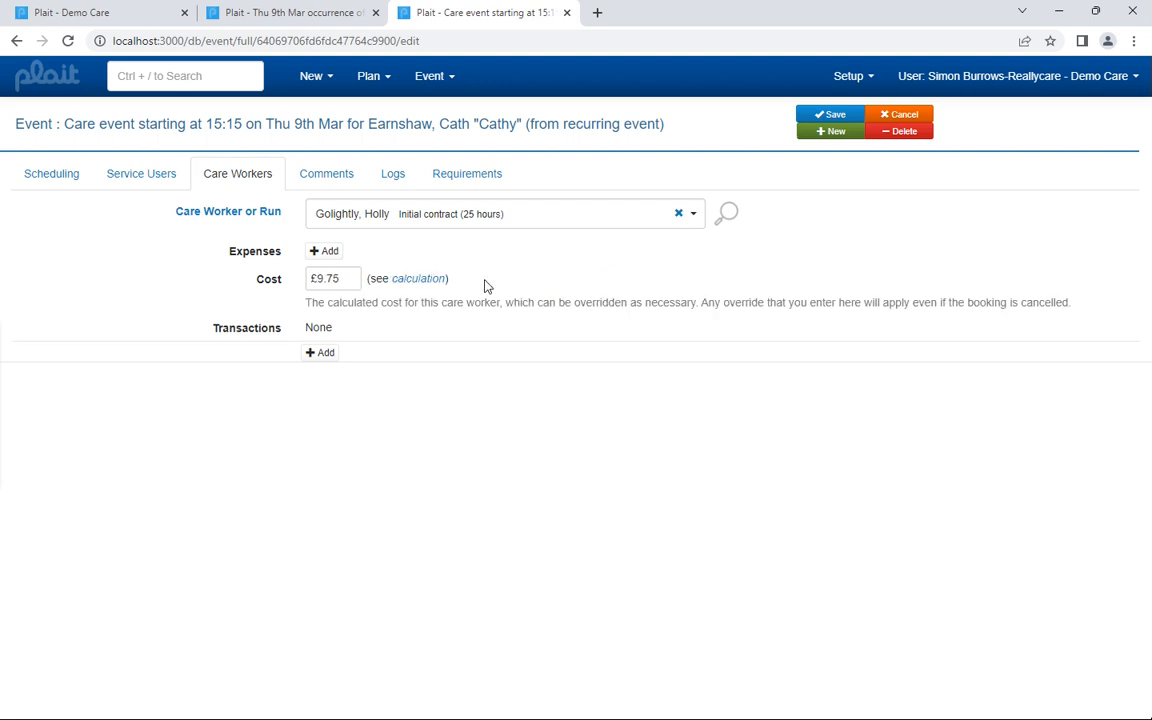
Step: Override the care worker's cost for the event with £10.00
triple_click(349, 278)
type("10")
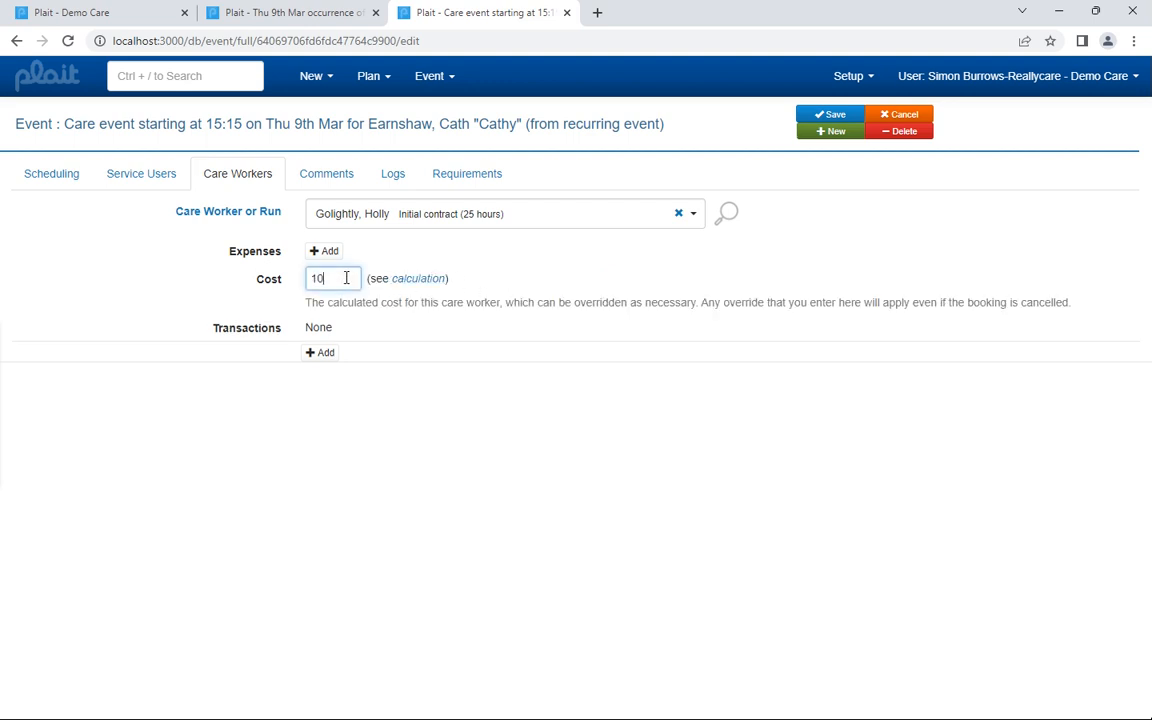
key("Tab")
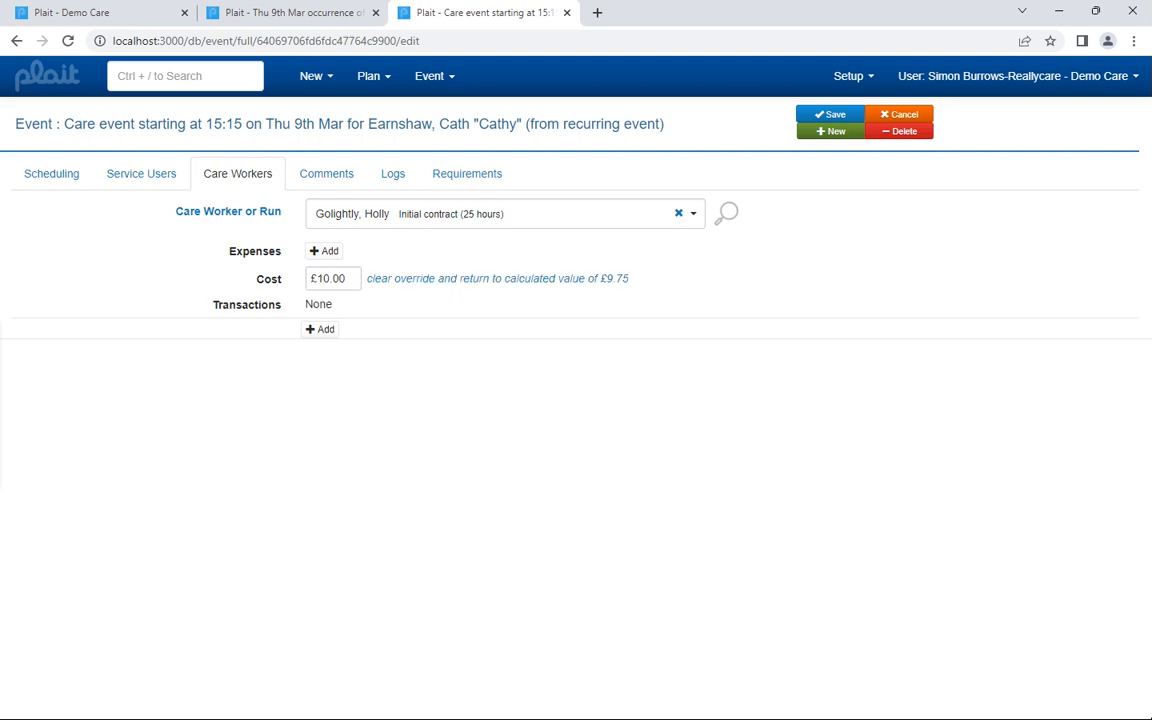
Step: Set the event's finish time to 16:00 and check the care worker's overridden cost
left_click(85, 176)
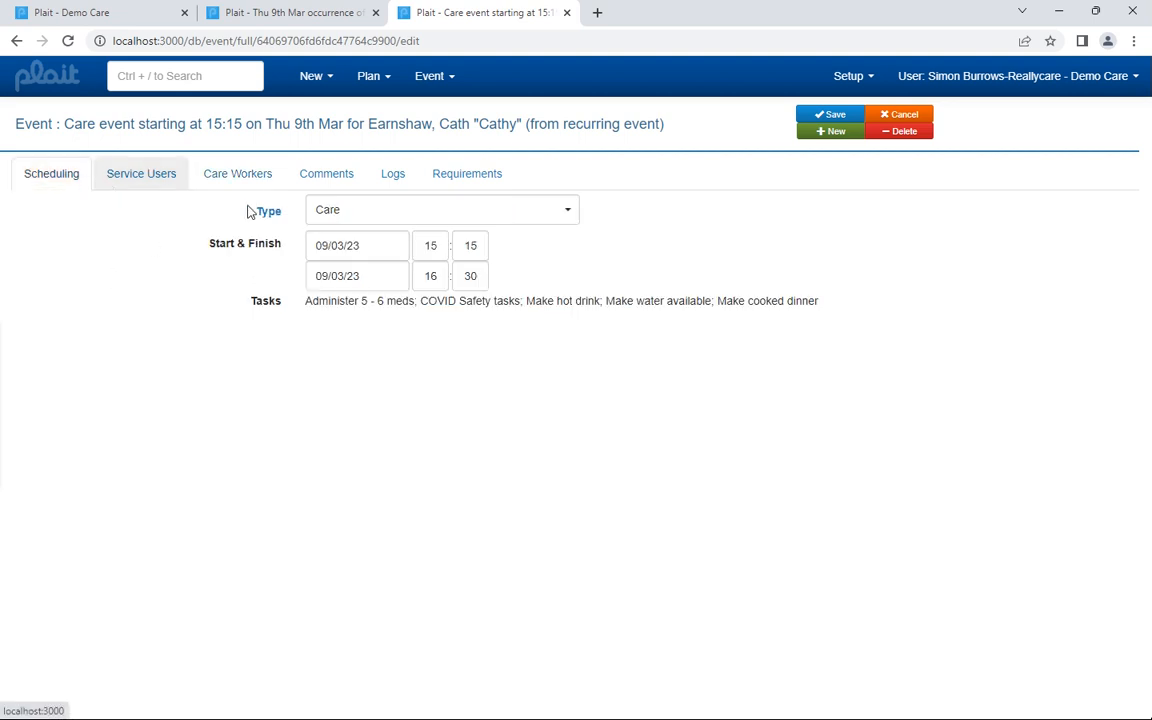
left_click_drag(458, 279, 483, 279)
type("00")
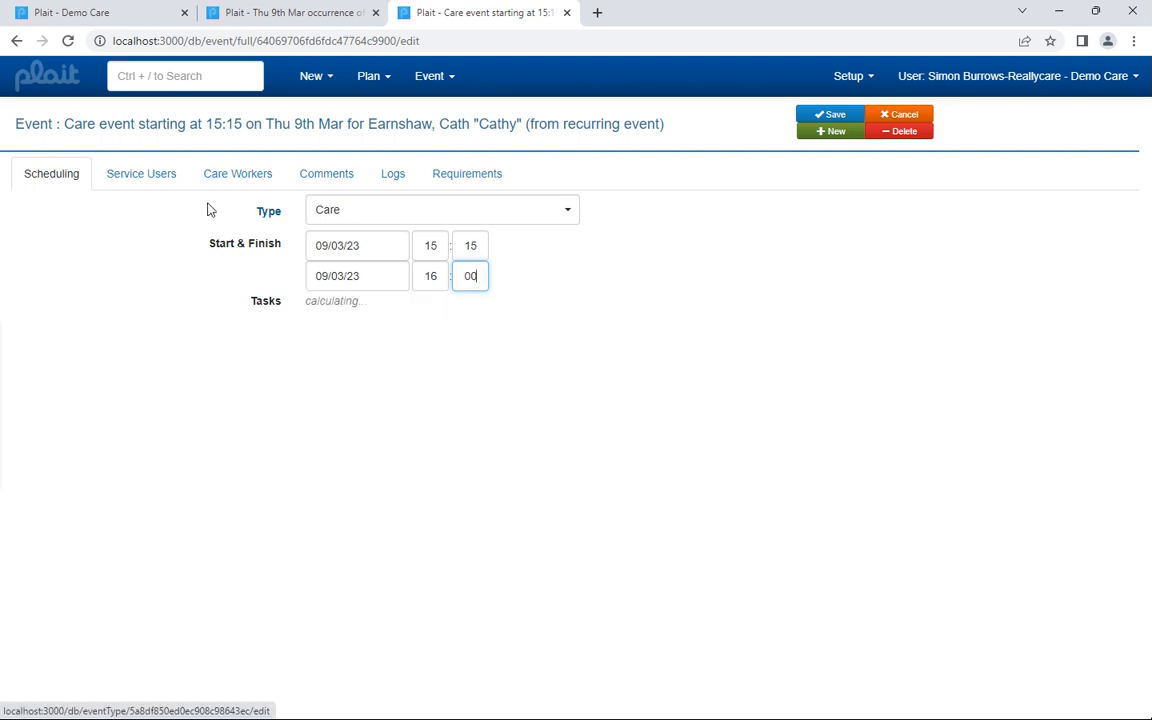
left_click(226, 184)
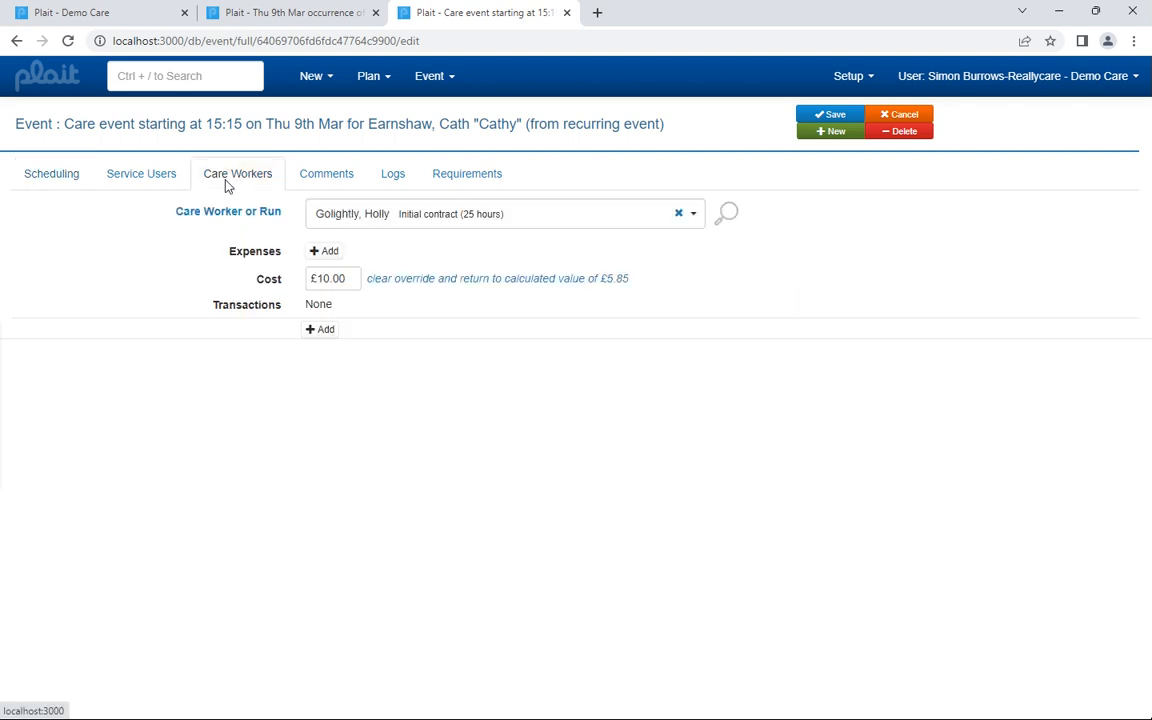
Step: Add a Meal Allowance expense of 10 for the care worker
left_click(318, 251)
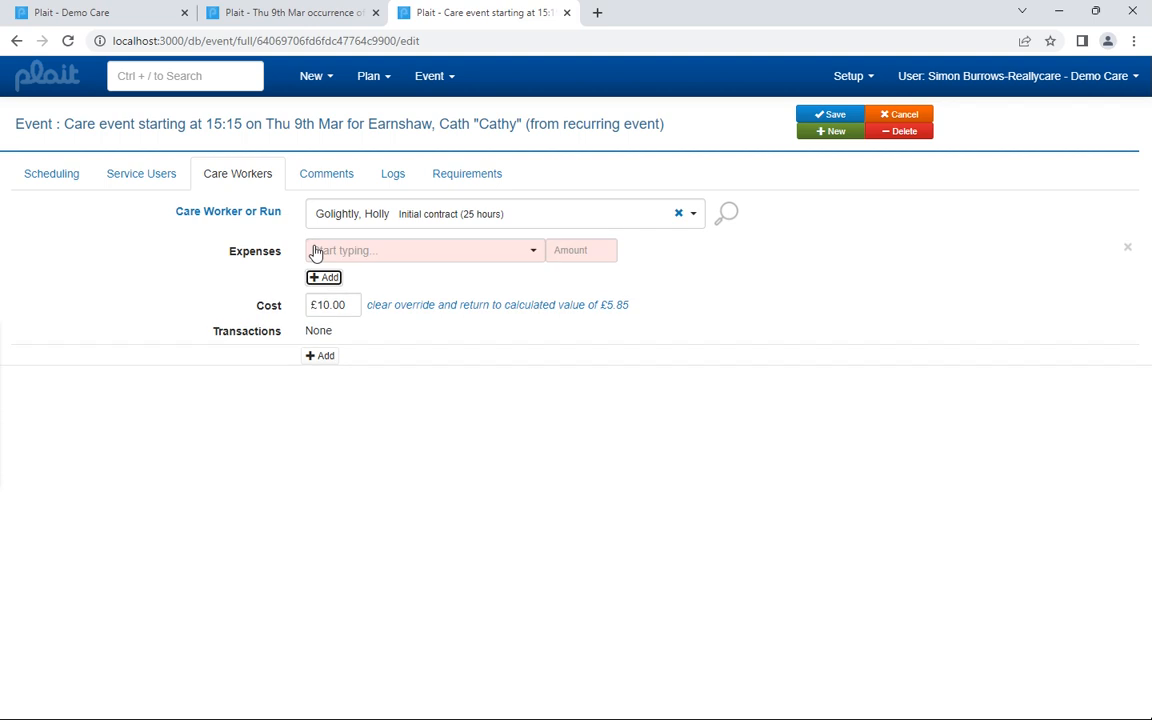
type("me")
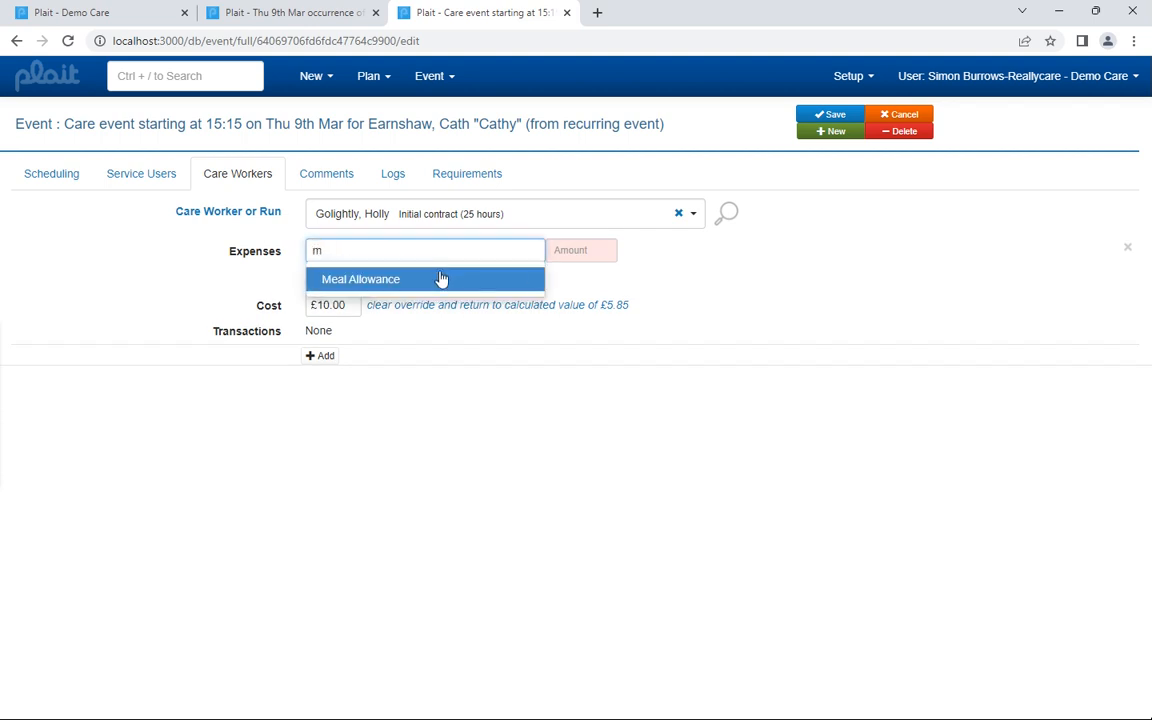
left_click(440, 278)
left_click(569, 251)
type("10")
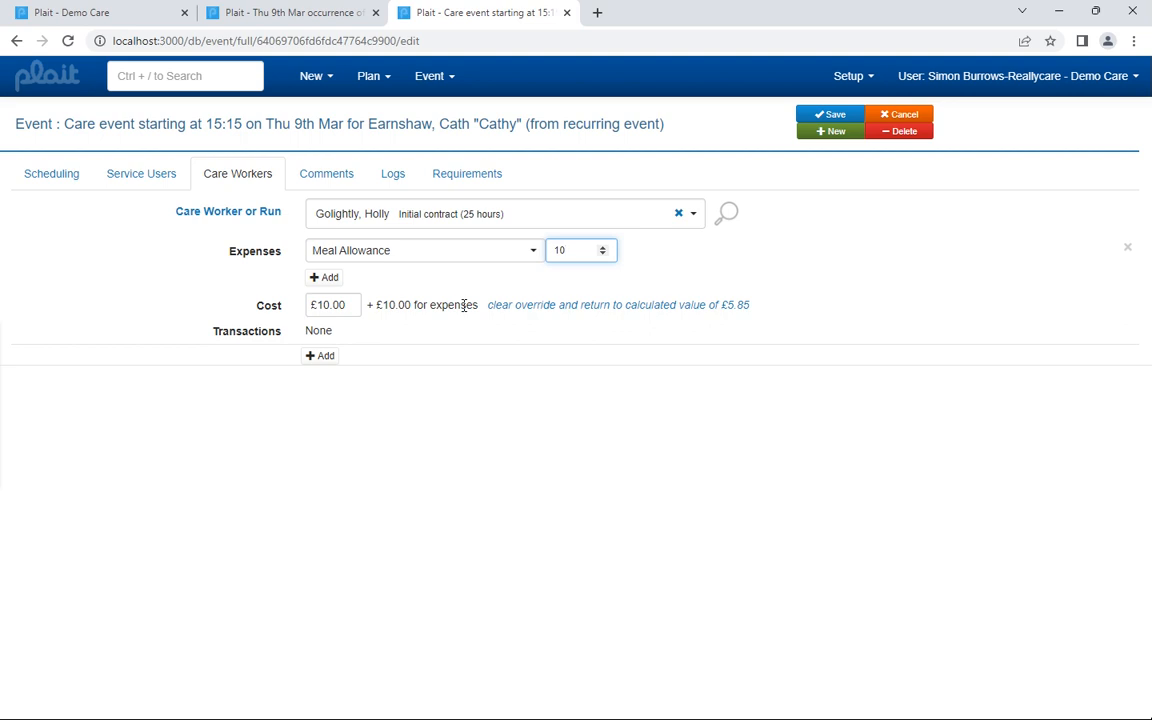
Step: Go from the event's service user details to that service user's calendar, saving the changes to the event
left_click(146, 185)
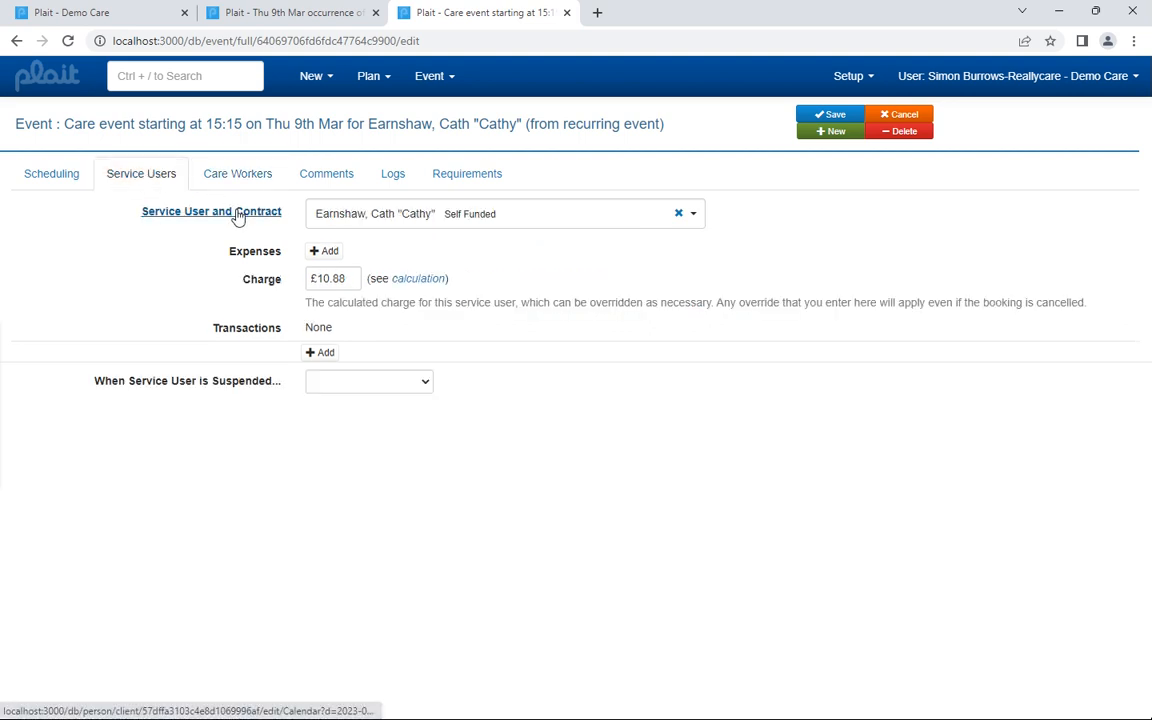
left_click(238, 214)
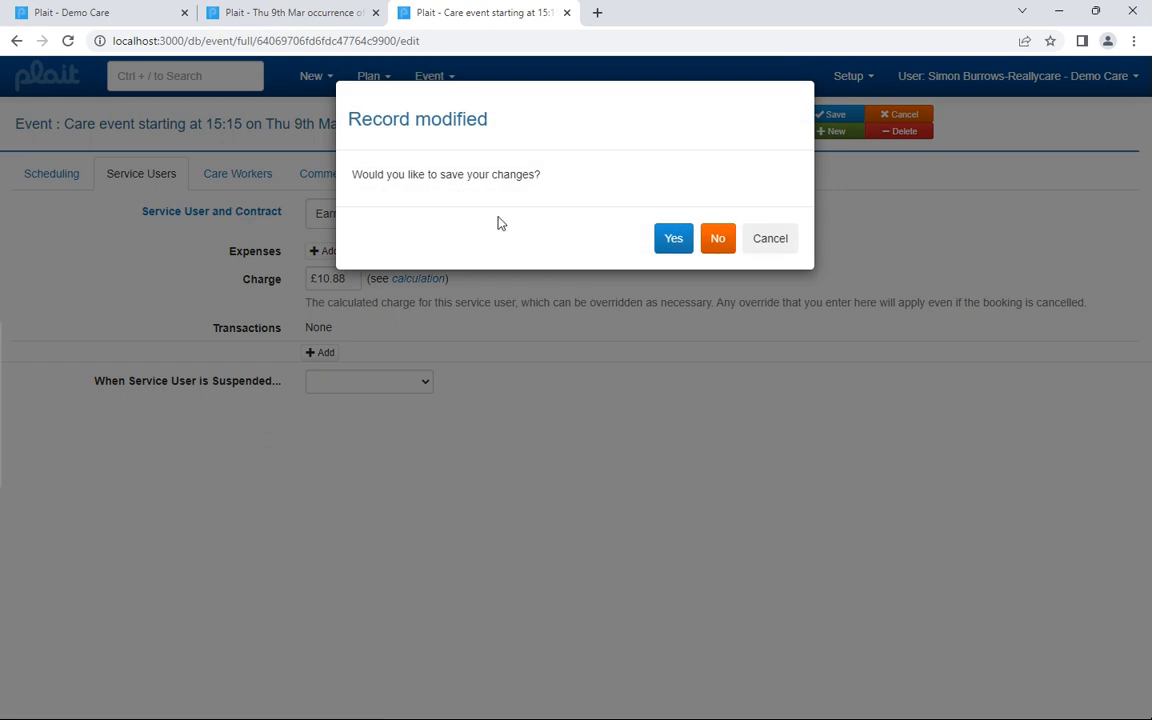
left_click(664, 241)
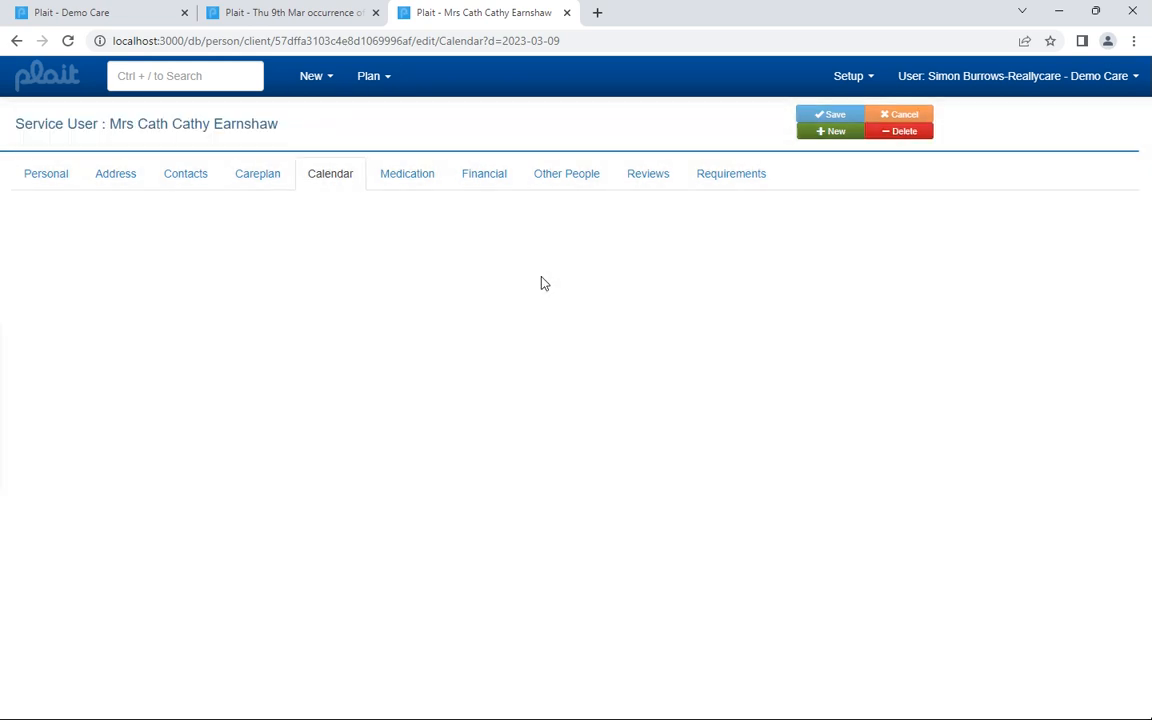
Step: Try to extend Thursday's 15:15 care event to 16:30 directly in the calendar
mouse_move(586, 599)
left_mouse_down()
mouse_move(589, 617)
mouse_move(571, 612)
left_mouse_up()
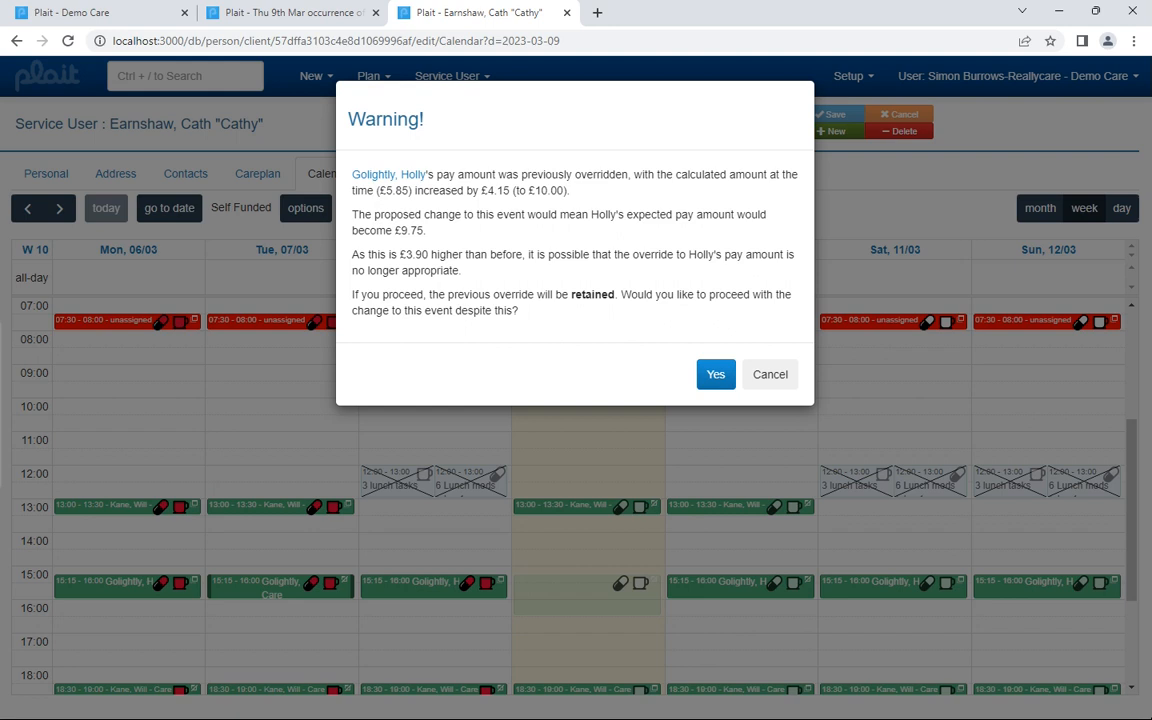
left_click(768, 376)
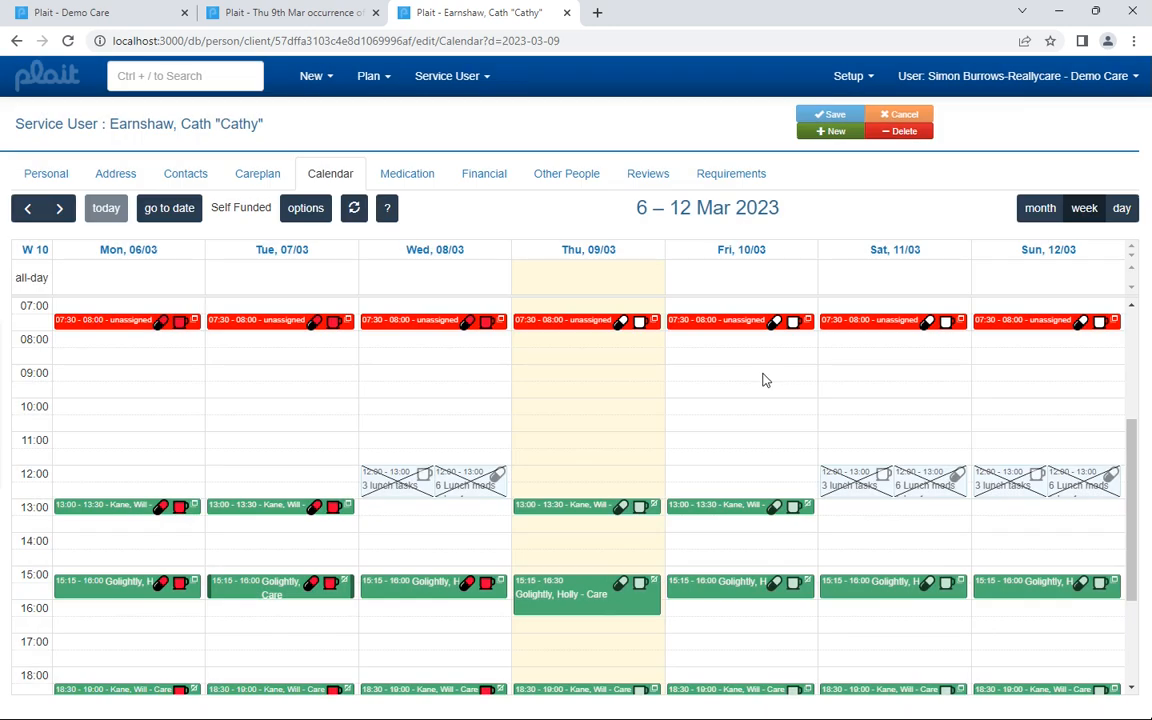
Step: Open Tuesday 07/03's 15:15 care event for editing with the tabbed screen
left_click(283, 600)
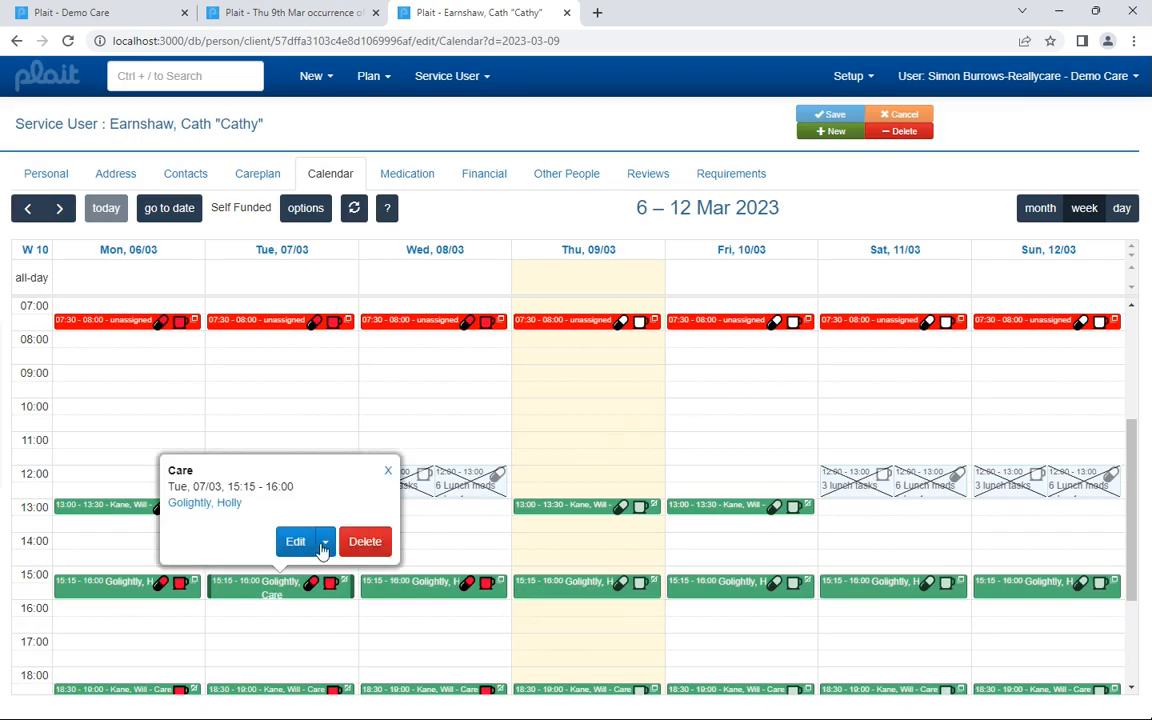
left_click(324, 541)
left_click(309, 618)
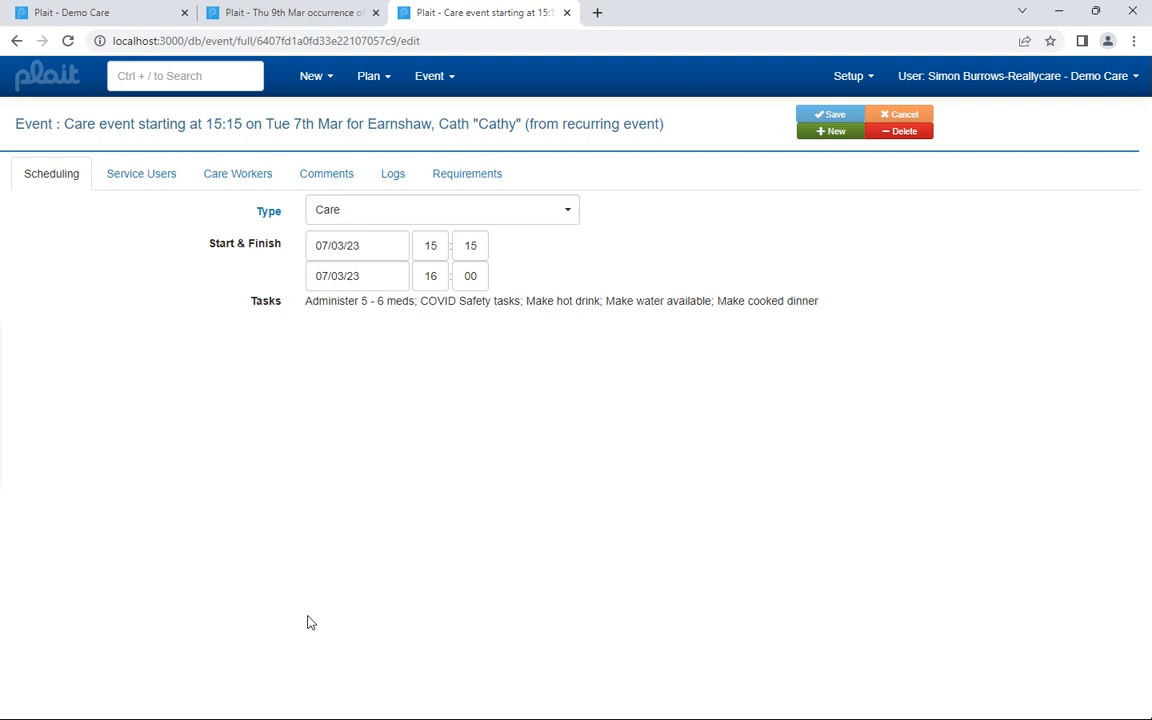
Step: Review the breakdown of the service user charge on Tuesday 07/03's 15:15 care event
left_click(130, 176)
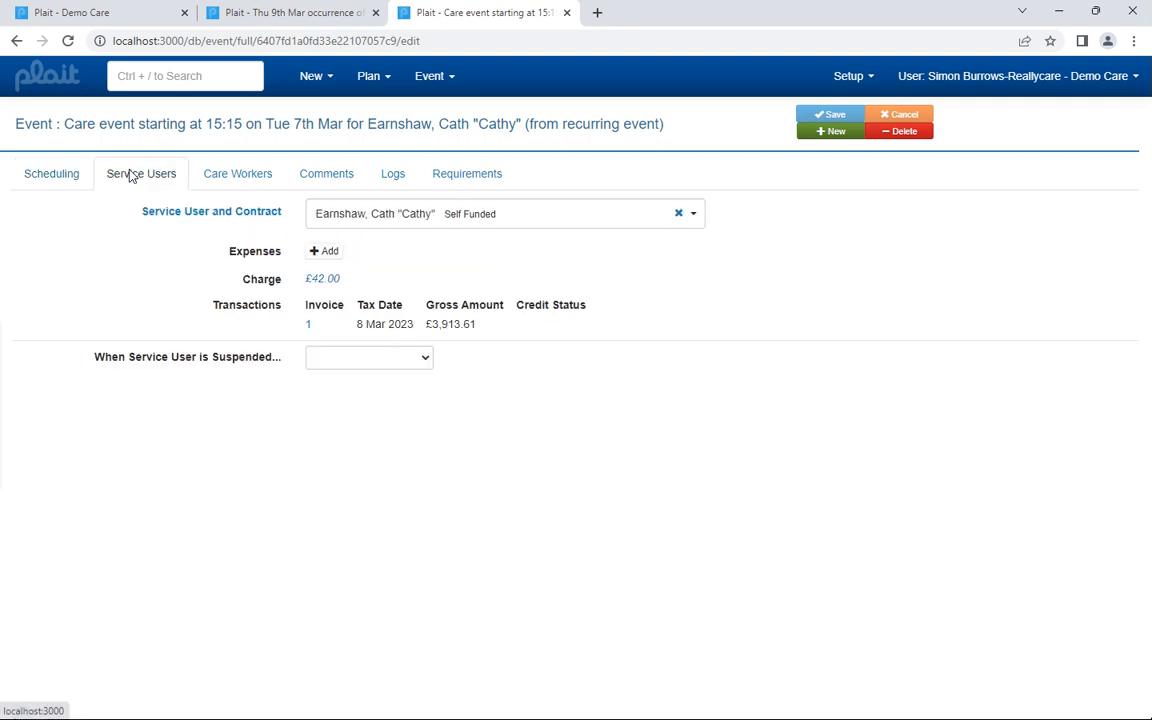
left_click(323, 281)
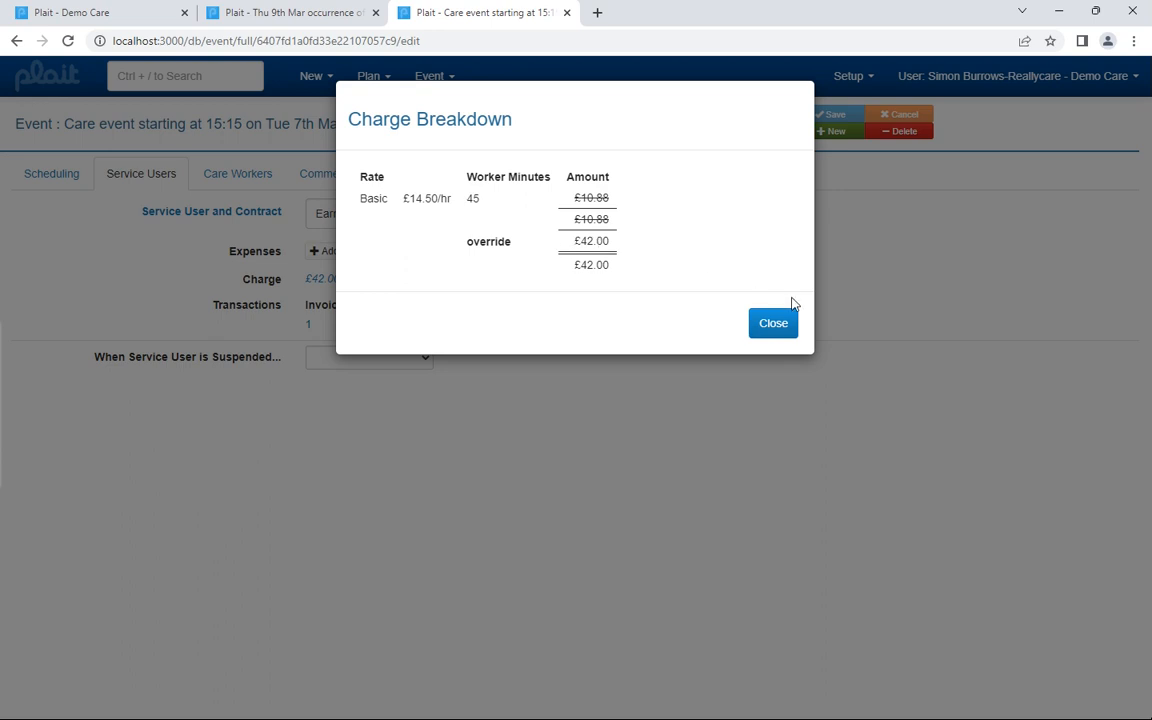
left_click(775, 324)
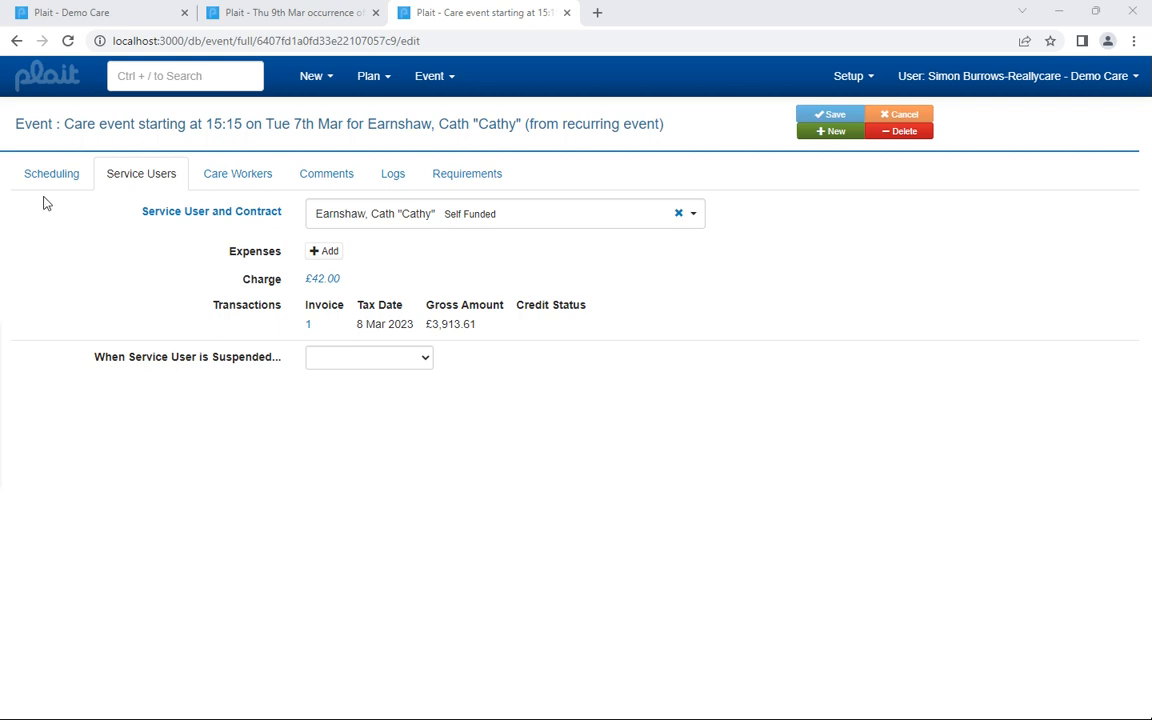
Step: Search for "bu" and open the logged-in person's own system user record
left_click(207, 83)
type("bu")
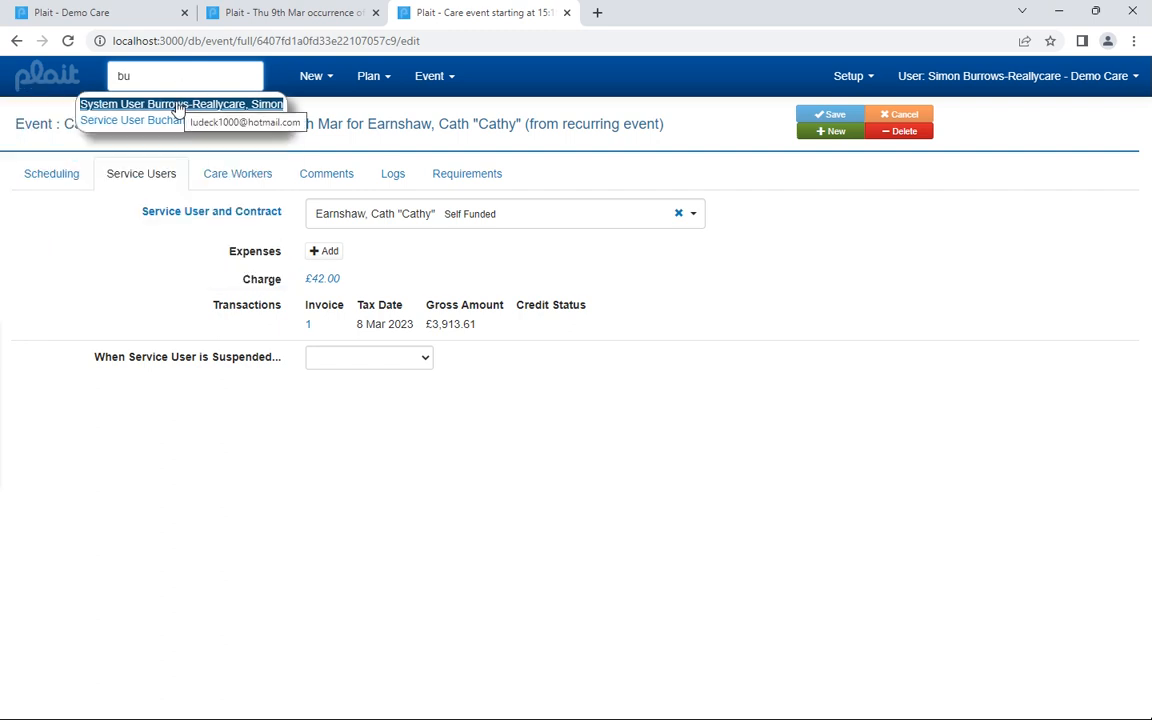
left_click(176, 105)
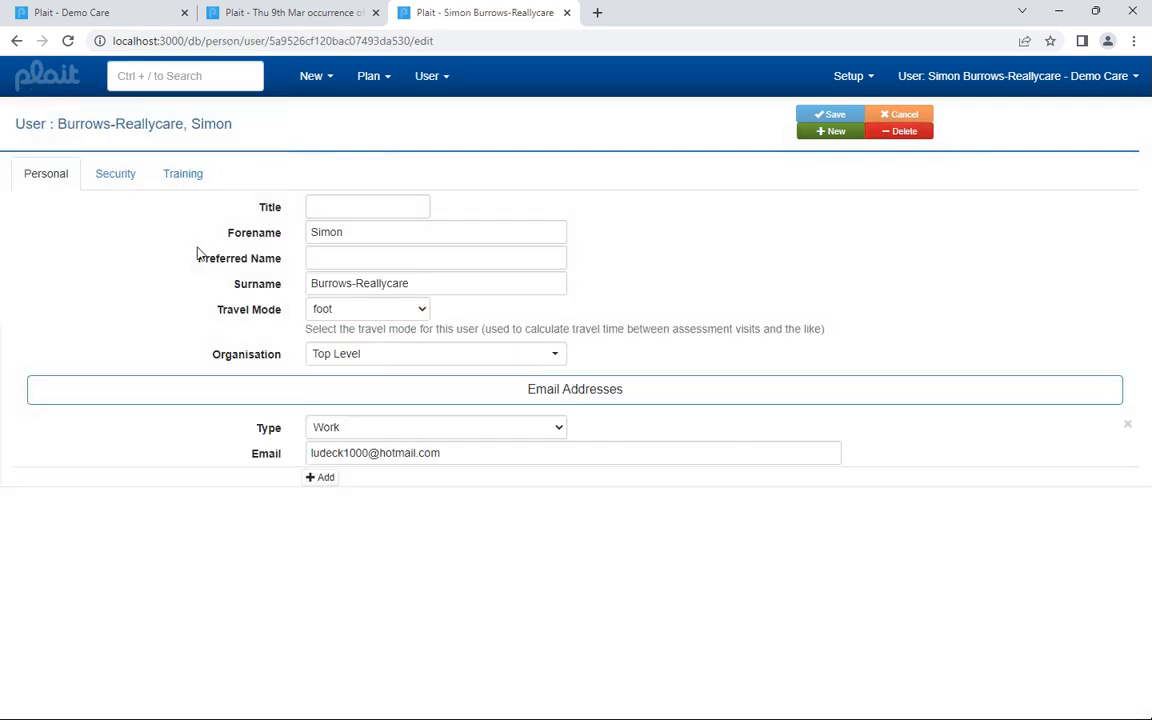
Step: Replace the user's security group with Basic (Top Level) and save the user record
left_click(128, 177)
left_click(349, 207)
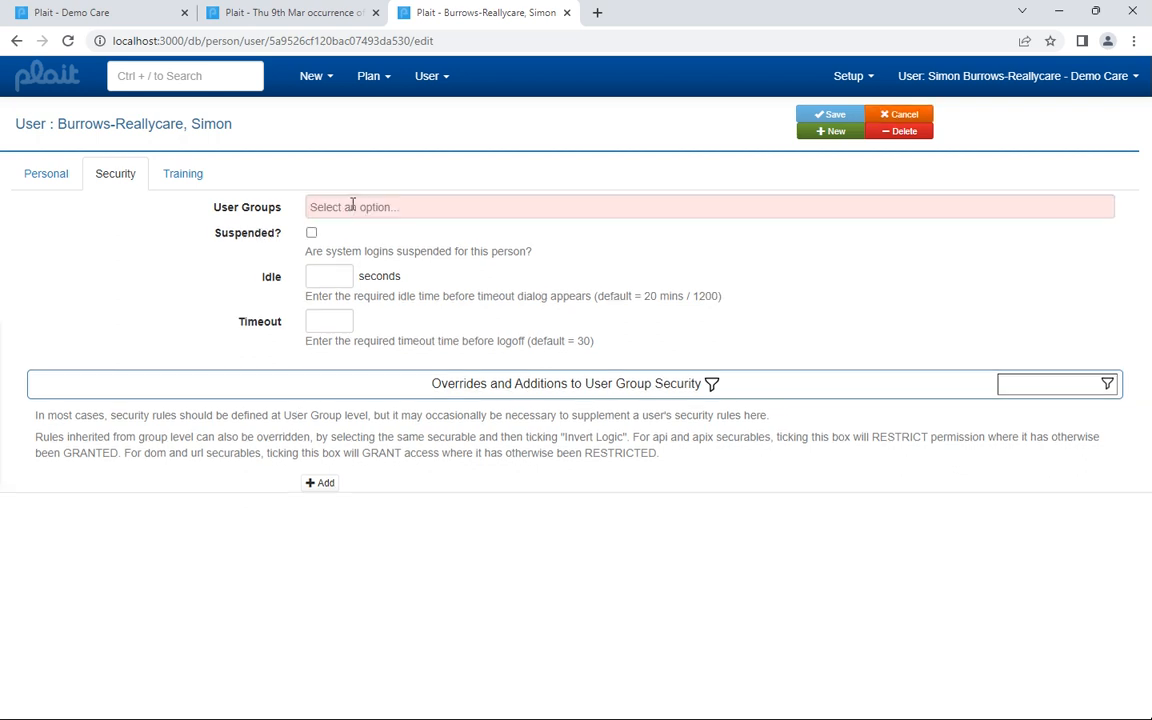
left_click(350, 208)
left_click(350, 274)
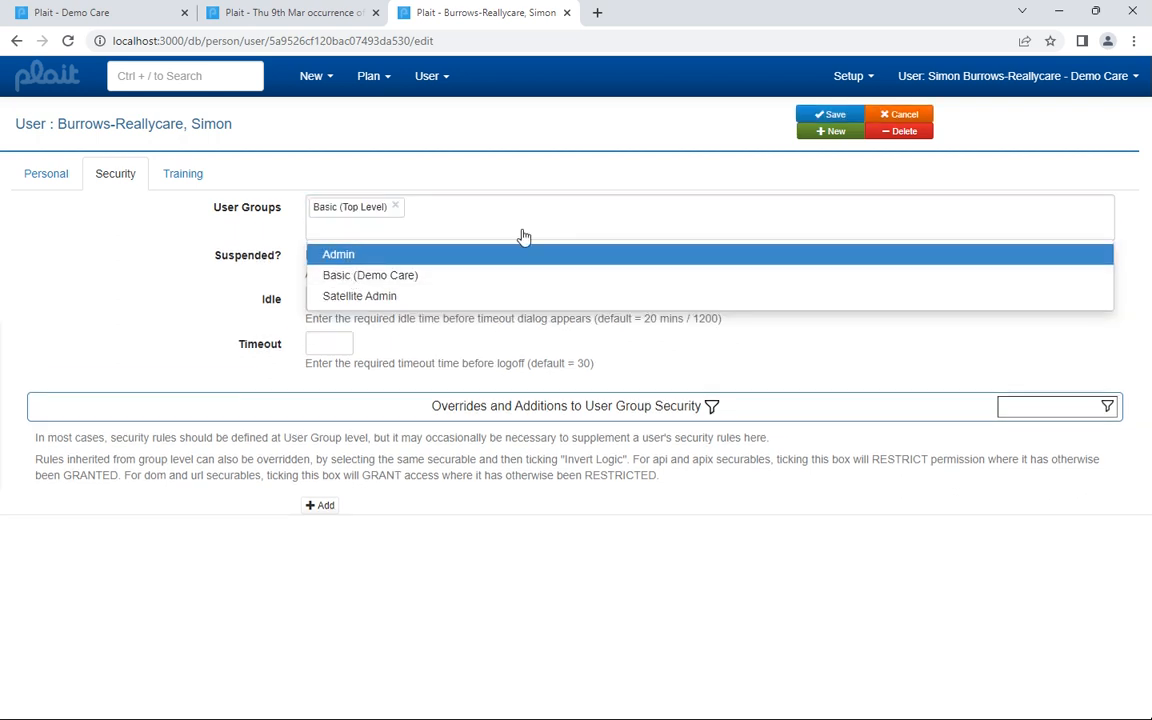
left_click(820, 115)
Step: Return to the home page, search for "ea" and open the matching service user's calendar
left_click(46, 78)
left_click(147, 72)
type("ea")
left_click(180, 106)
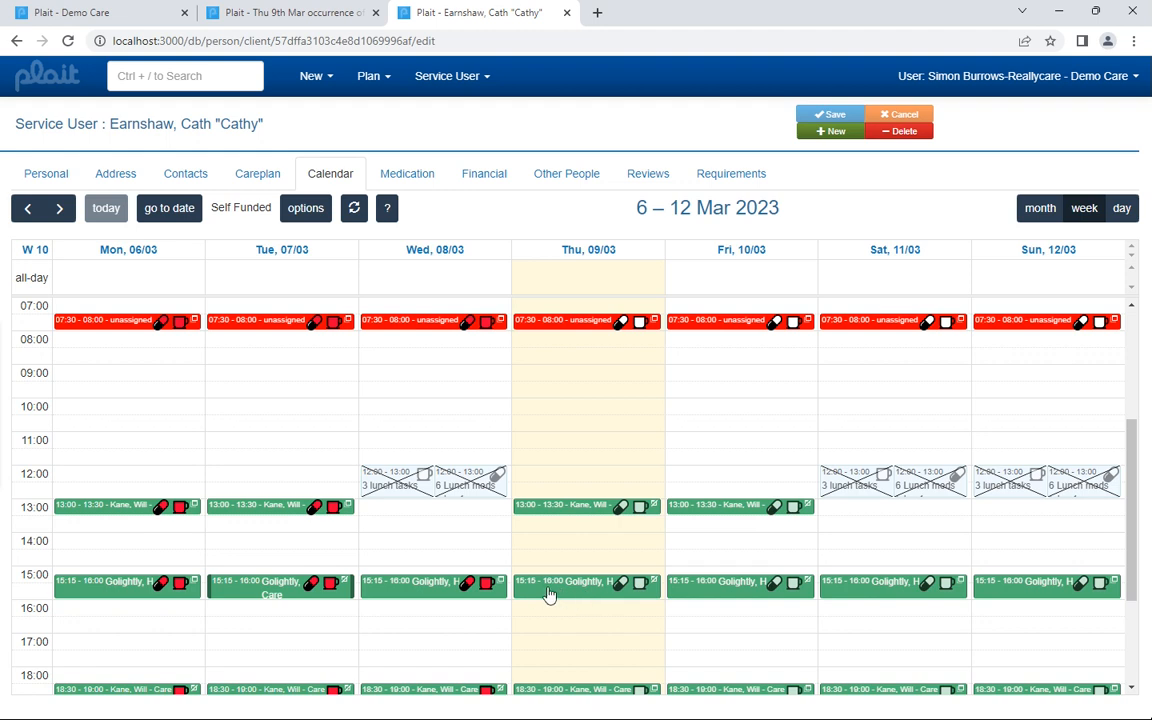
Step: Open Thursday 09/03's 15:15 care event with the tabbed screen and check its service user charge and care worker cost fields
left_click(548, 588)
left_click(632, 543)
left_click(600, 615)
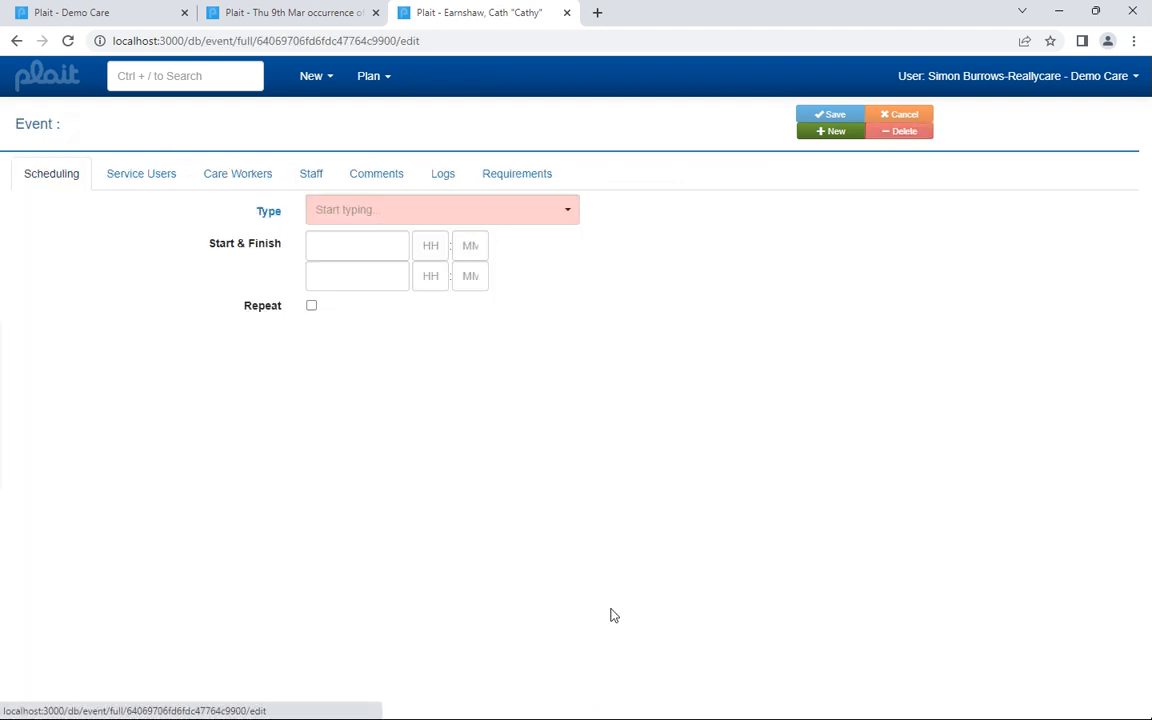
left_click(135, 170)
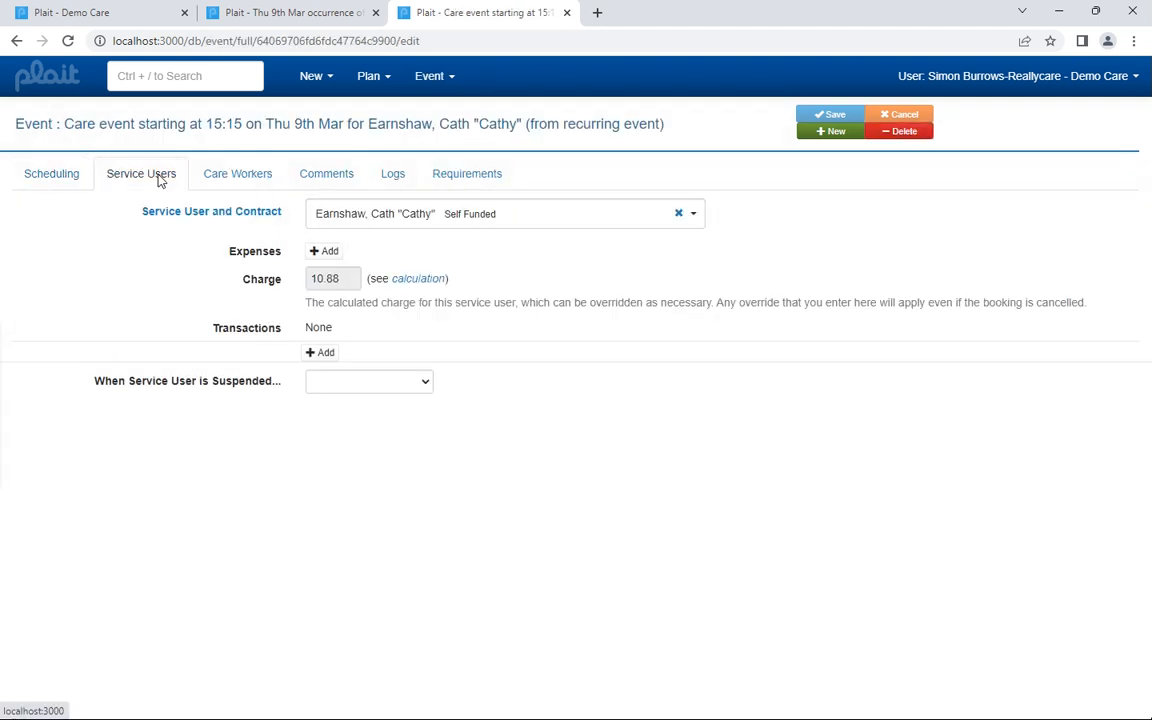
left_click(225, 176)
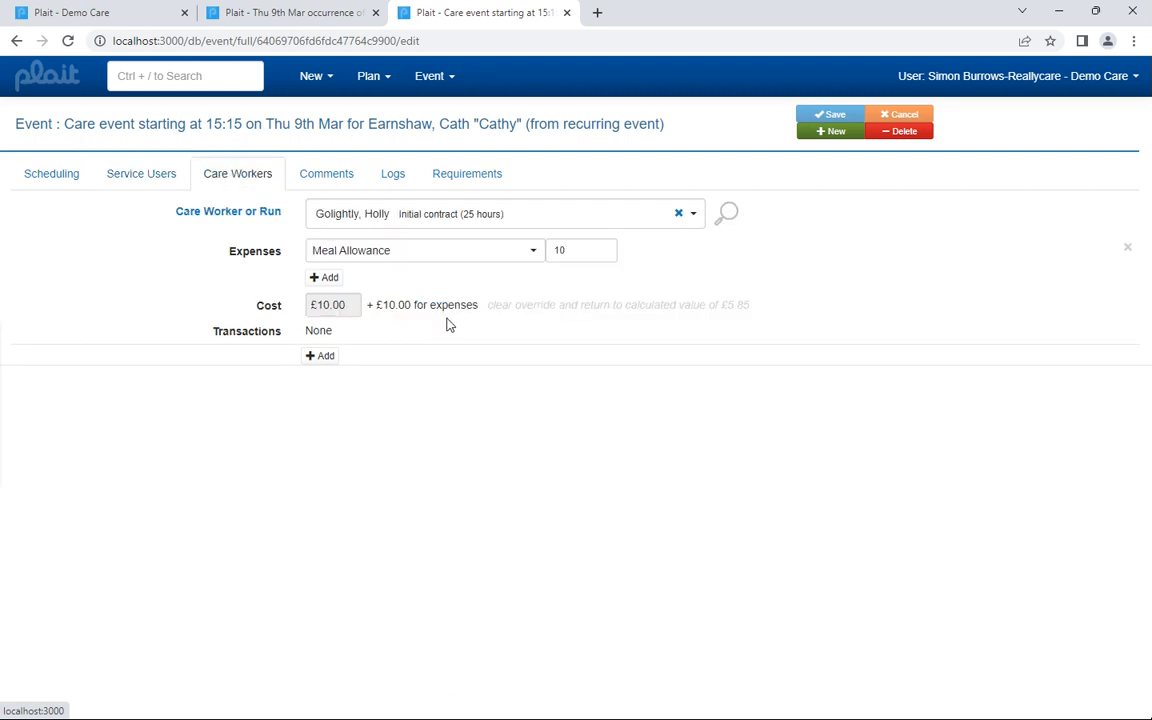